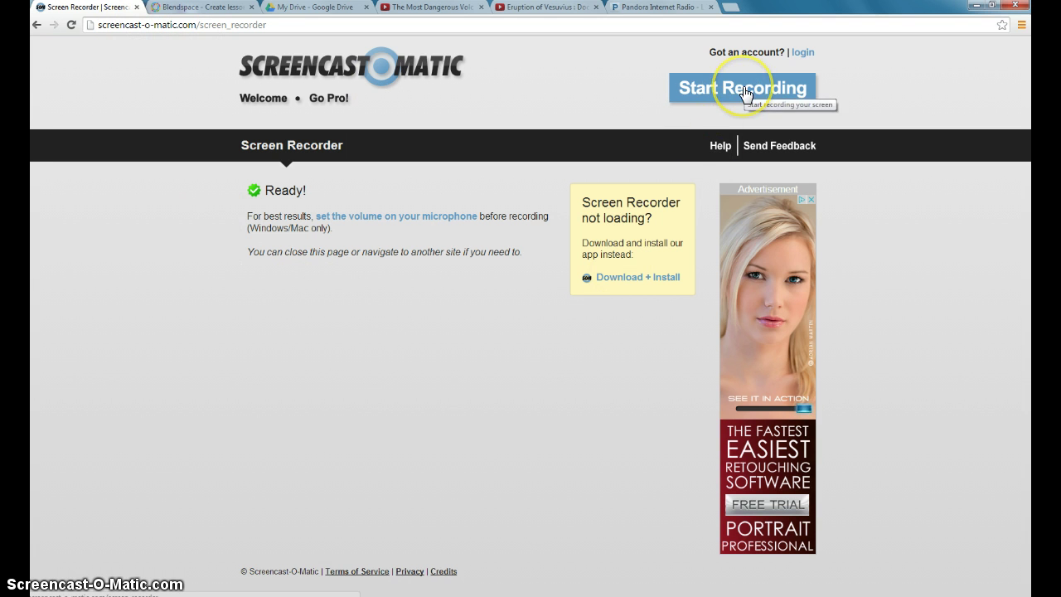
Log in to Blendspace and open My Lessons, which lists Character, Nouns and Plot.
click(361, 552)
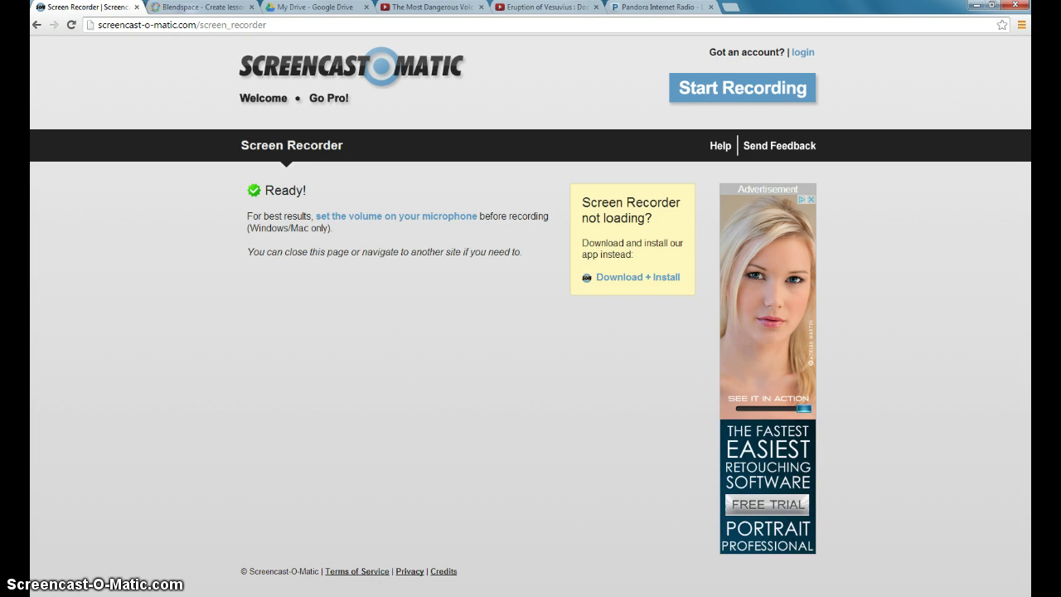
click(200, 581)
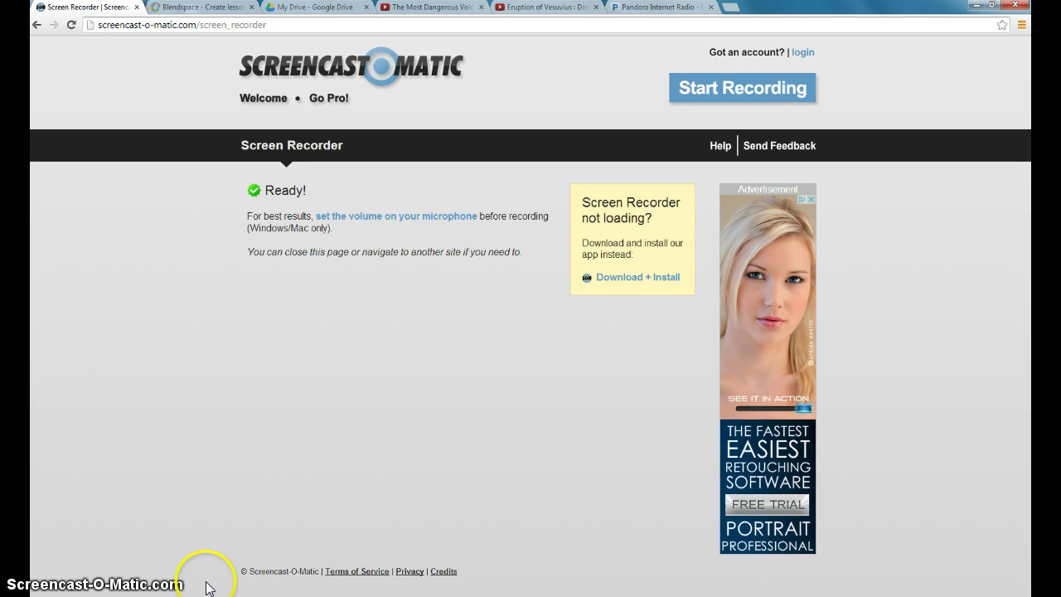
click(199, 12)
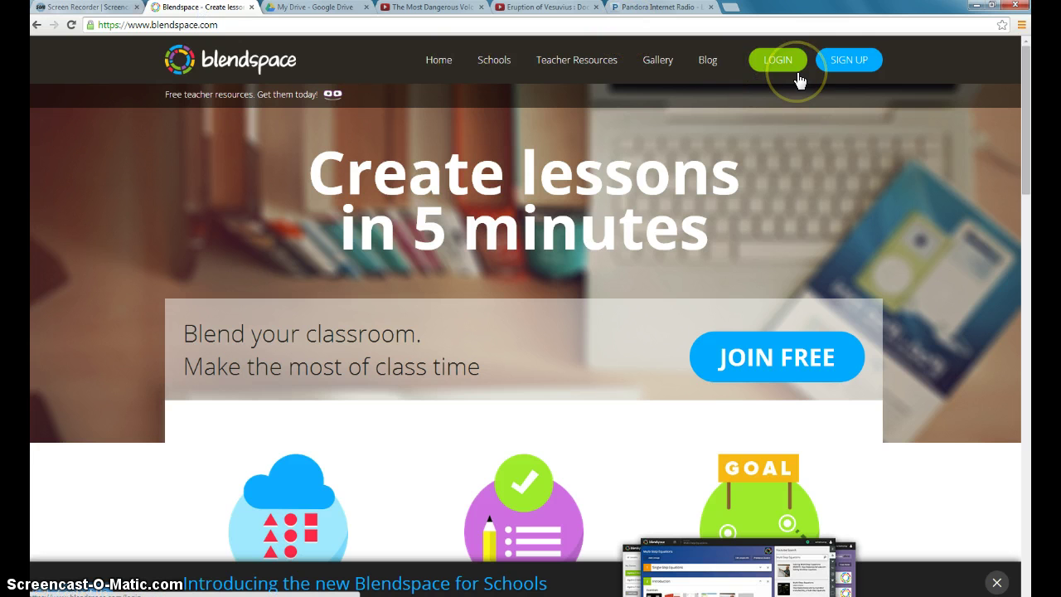
click(847, 61)
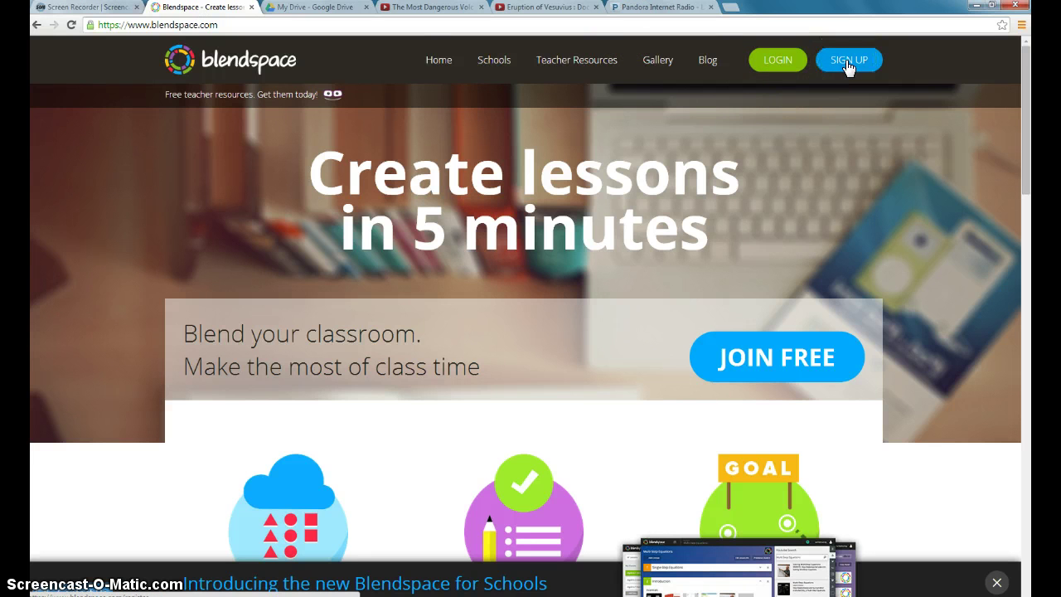
click(826, 63)
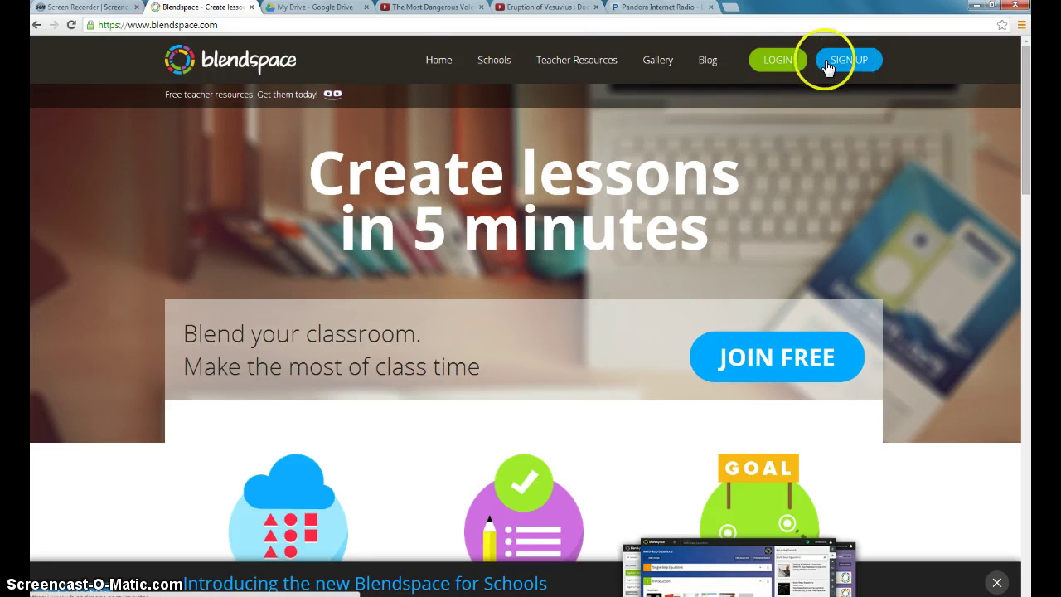
click(780, 63)
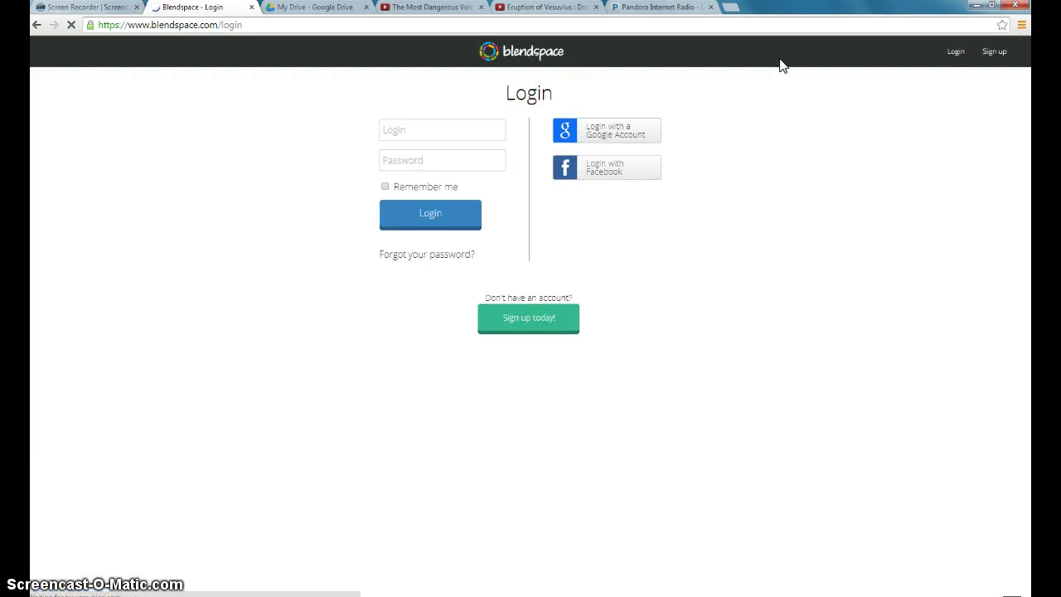
click(771, 66)
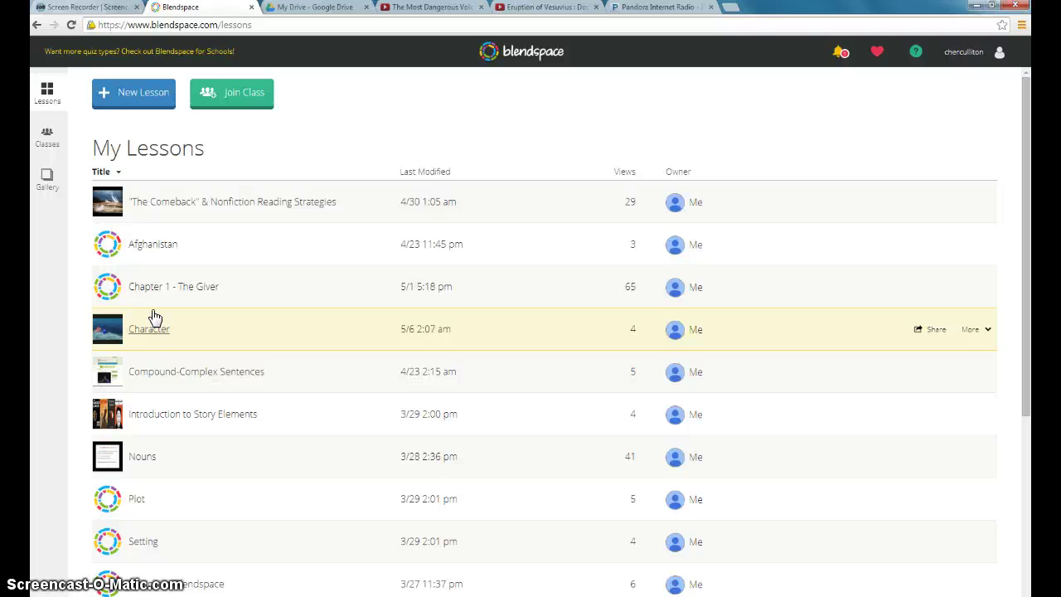
click(228, 106)
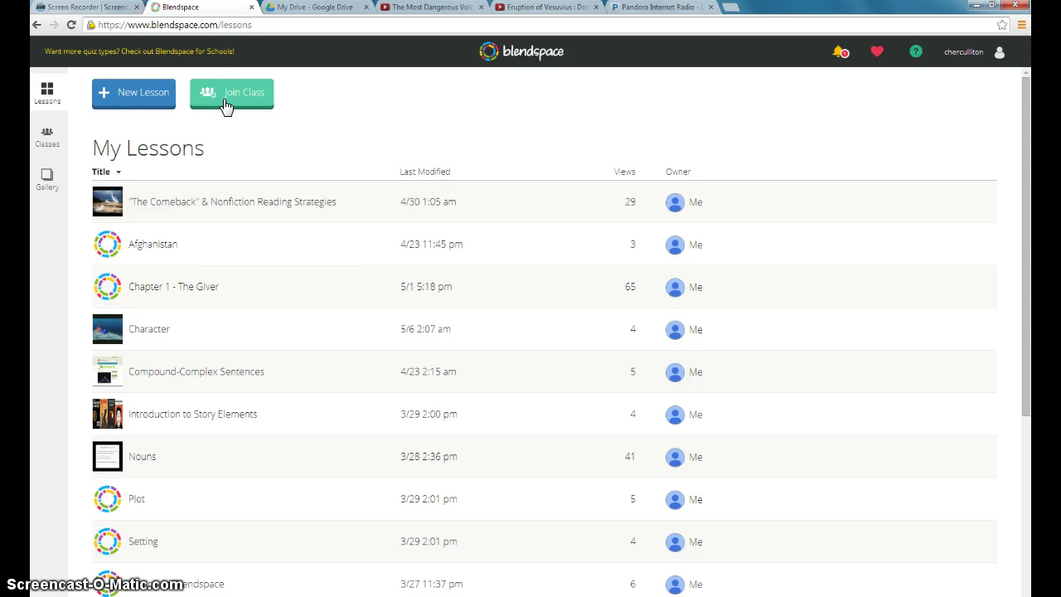
Create a new blank lesson and title it 'Mt. Vesuvius'.
click(155, 100)
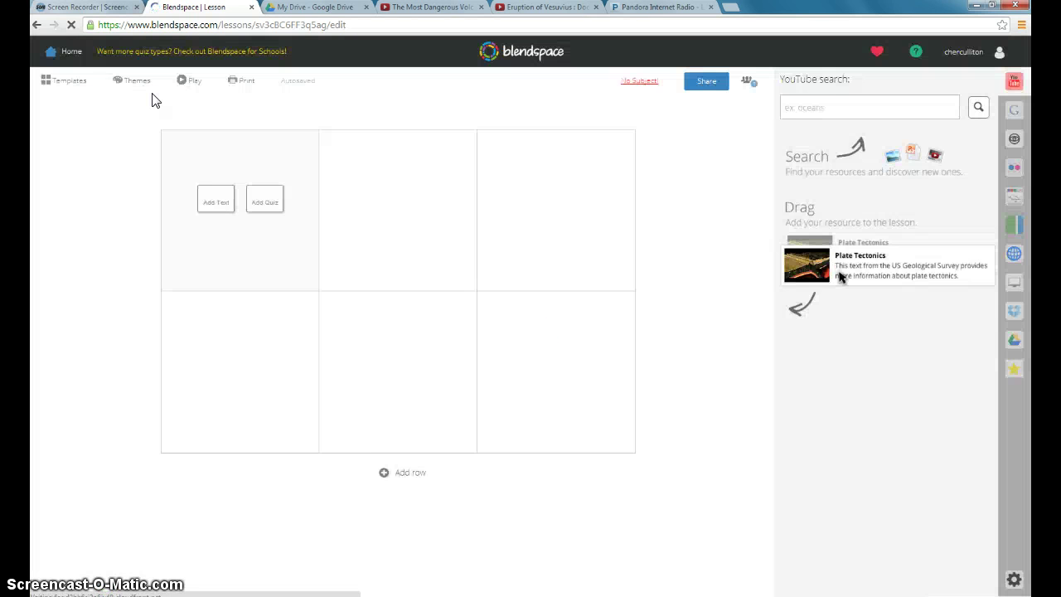
click(162, 208)
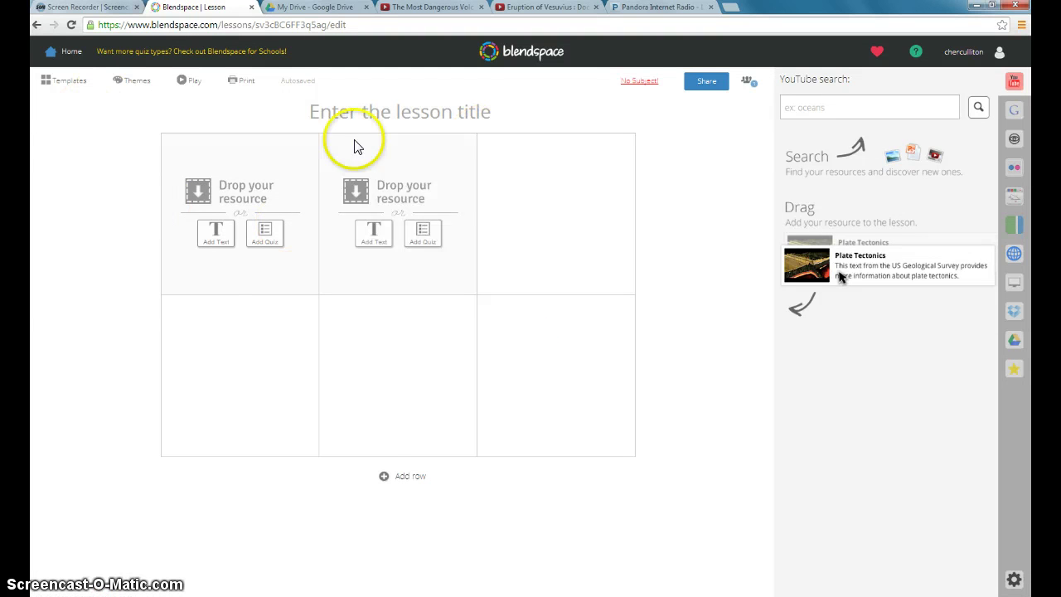
click(428, 392)
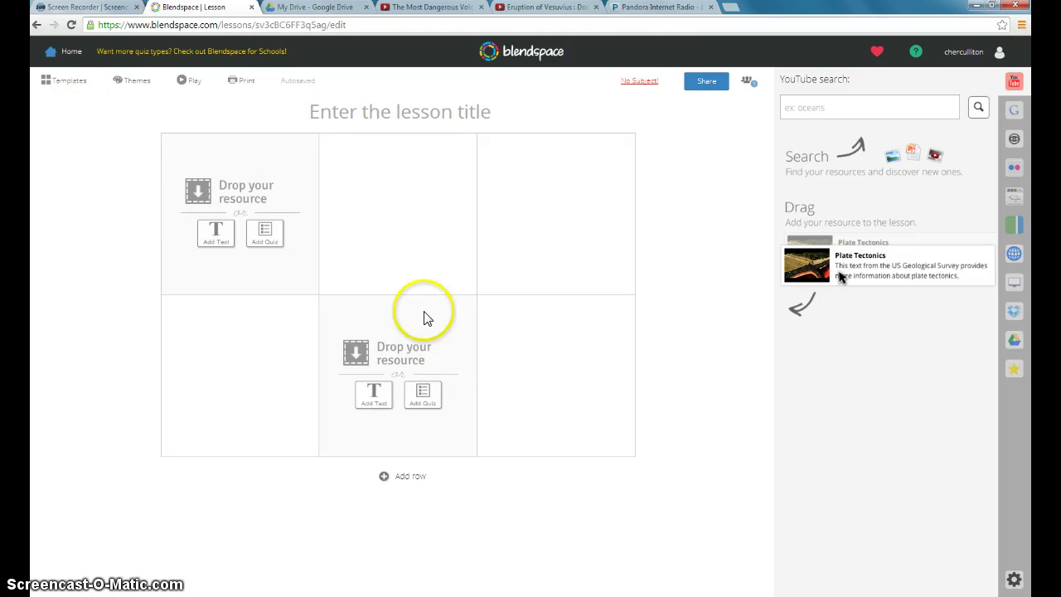
click(405, 114)
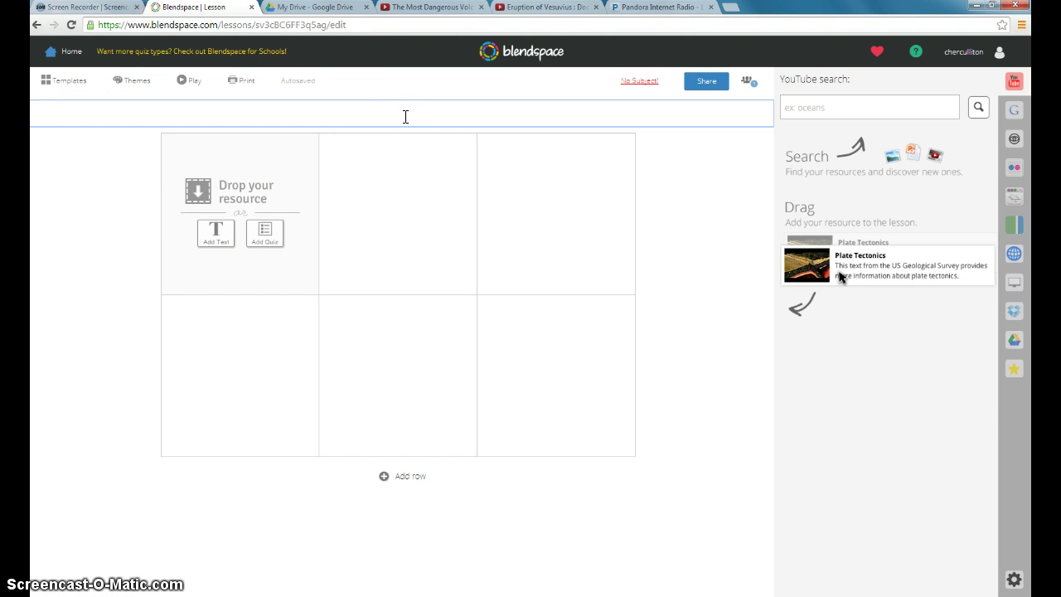
text(Mt. Vesuvius)
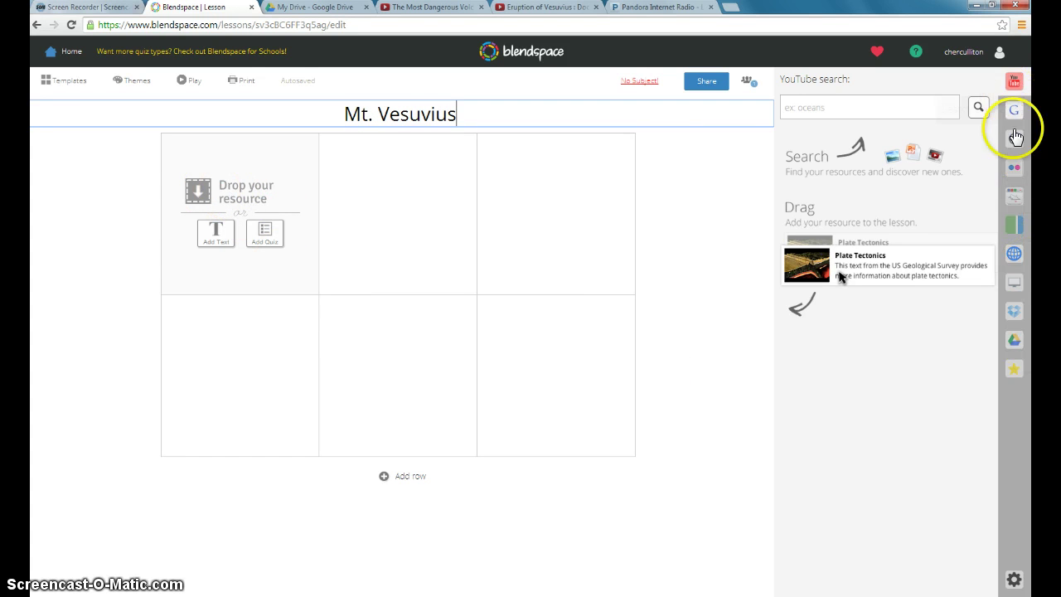
Search Google for 'mt vesuvius', then browse the OpenEd, Flickr and Educreations sources.
click(1012, 89)
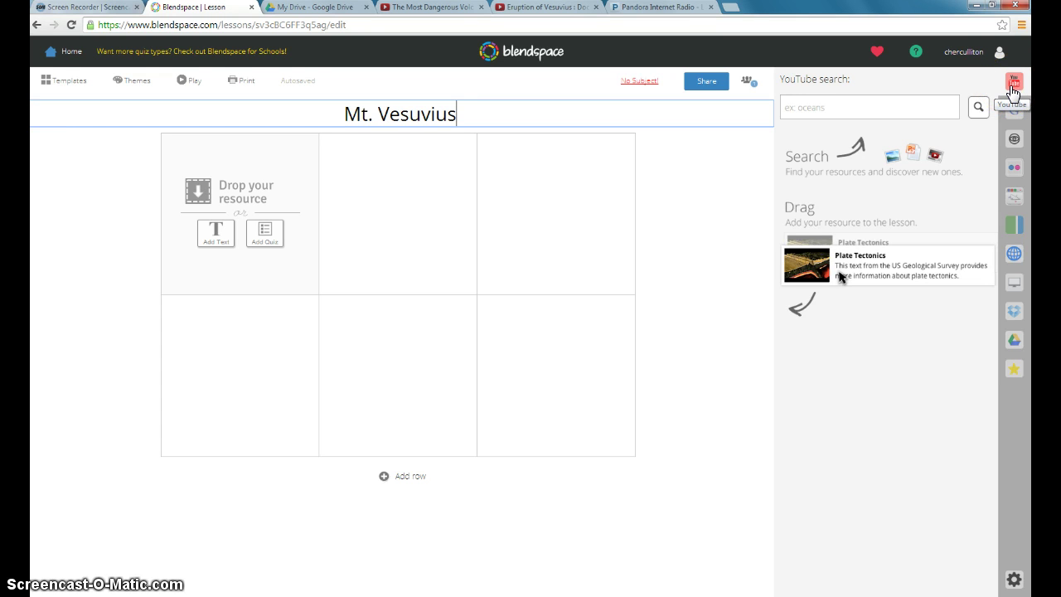
click(1013, 104)
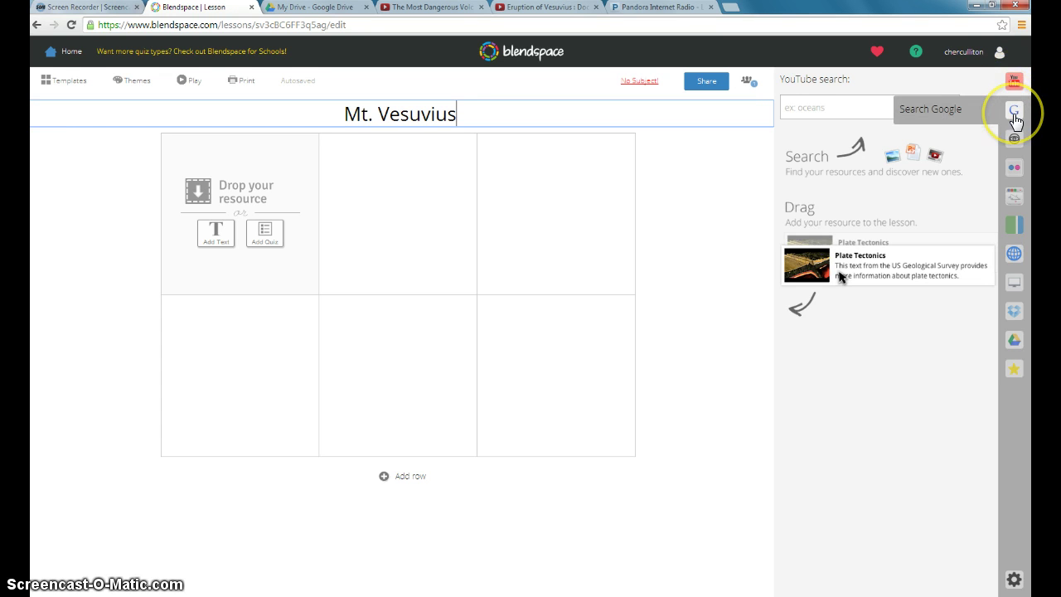
click(1013, 111)
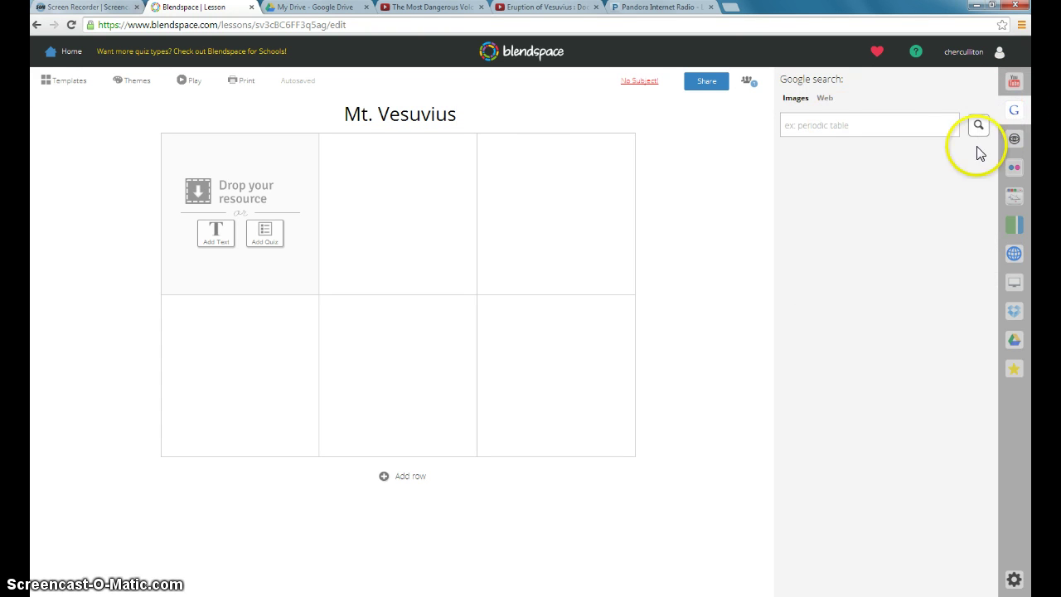
click(832, 129)
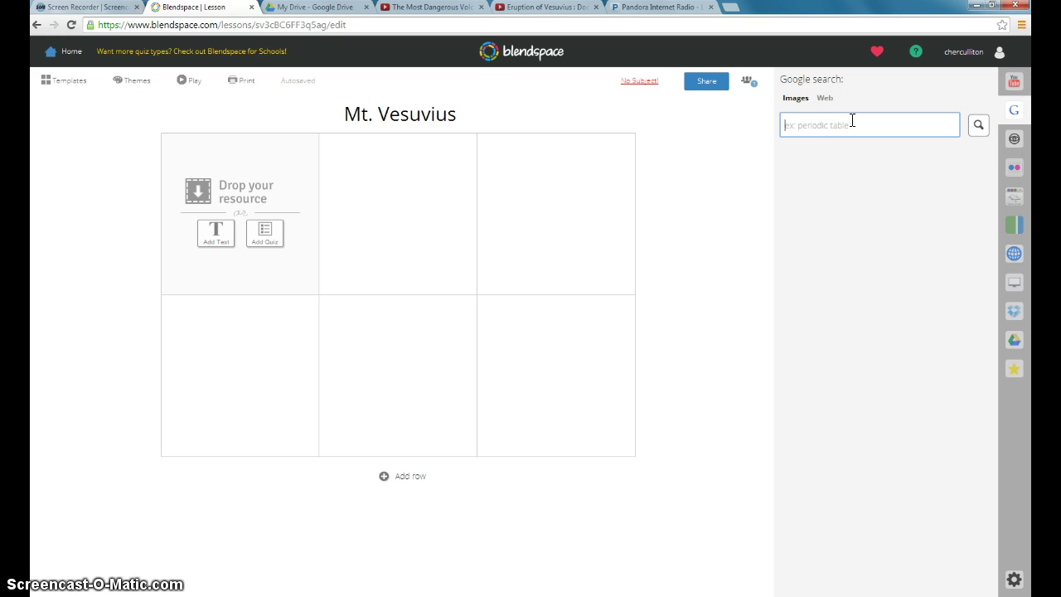
text(mt vesuvius)
key(Return)
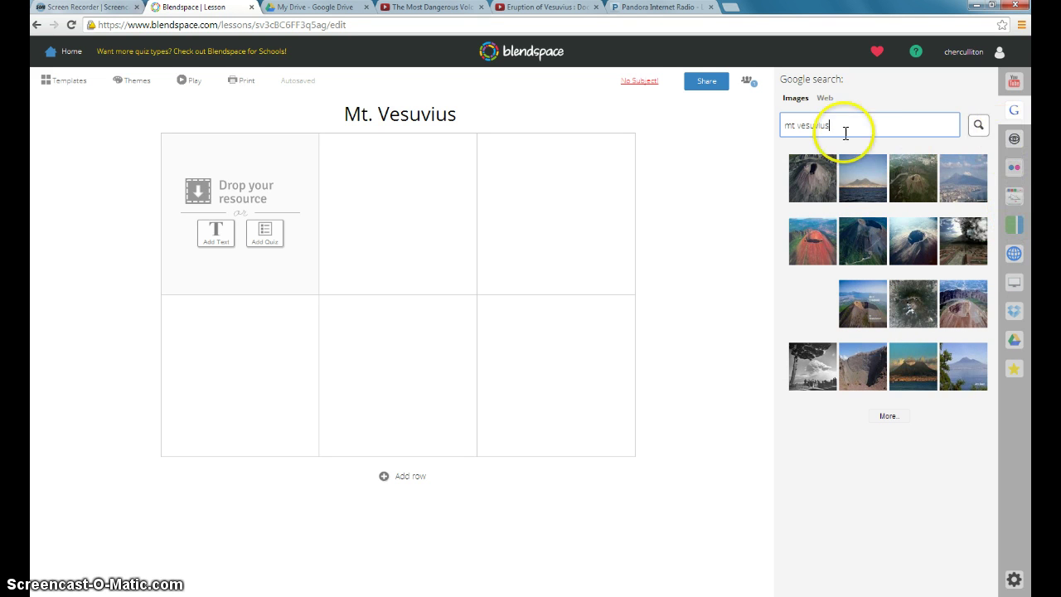
click(824, 98)
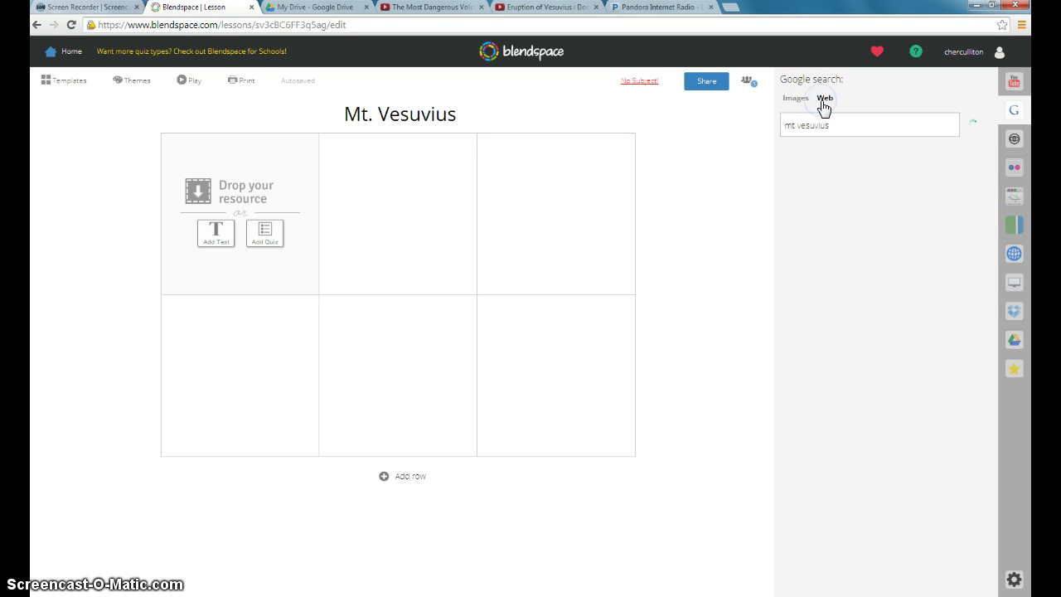
click(1013, 139)
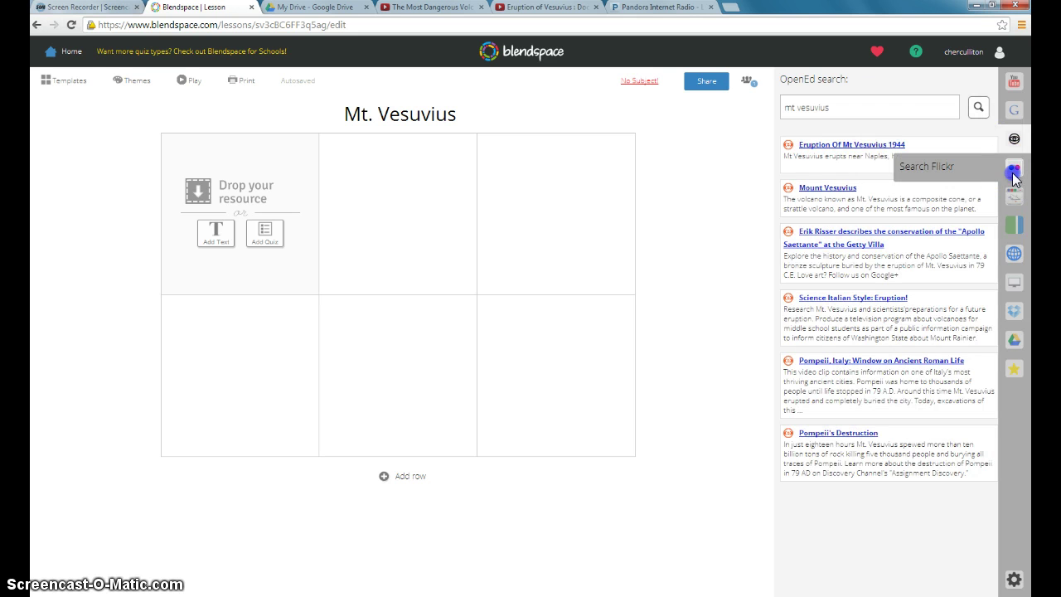
click(1013, 171)
click(1016, 205)
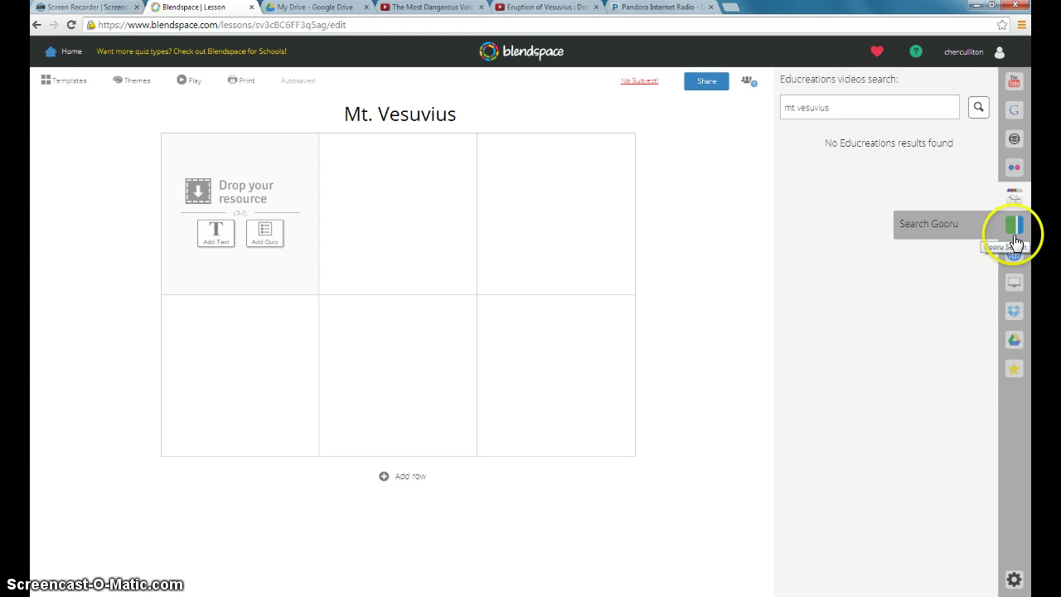
Browse the YouTube results for mt vesuvius down to The Most Dangerous Volcano video.
click(1013, 83)
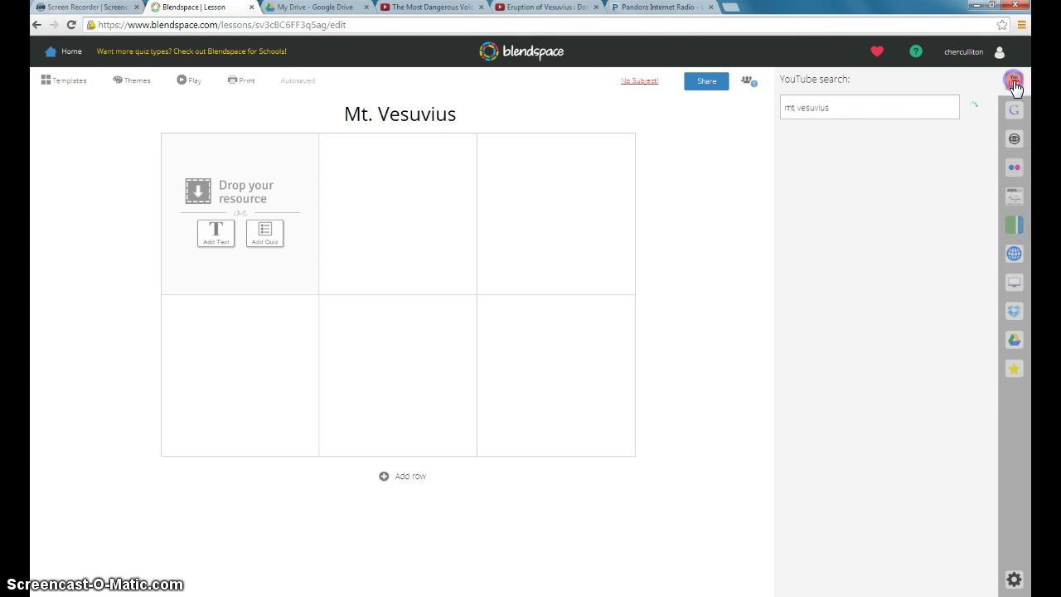
click(881, 105)
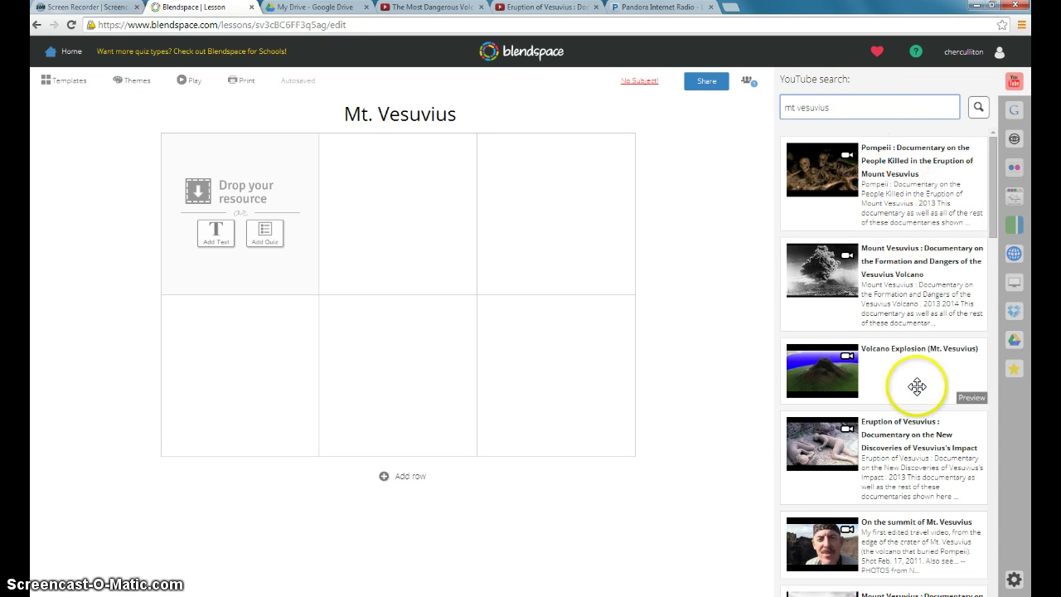
scroll(911, 471, down, 2)
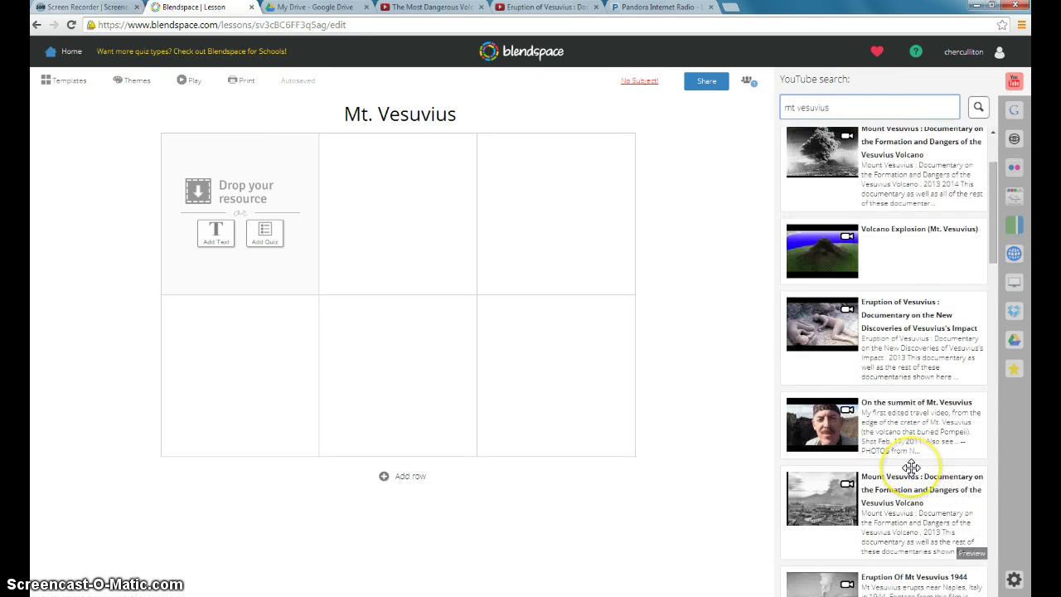
scroll(931, 525, down, 1)
scroll(935, 536, down, 2)
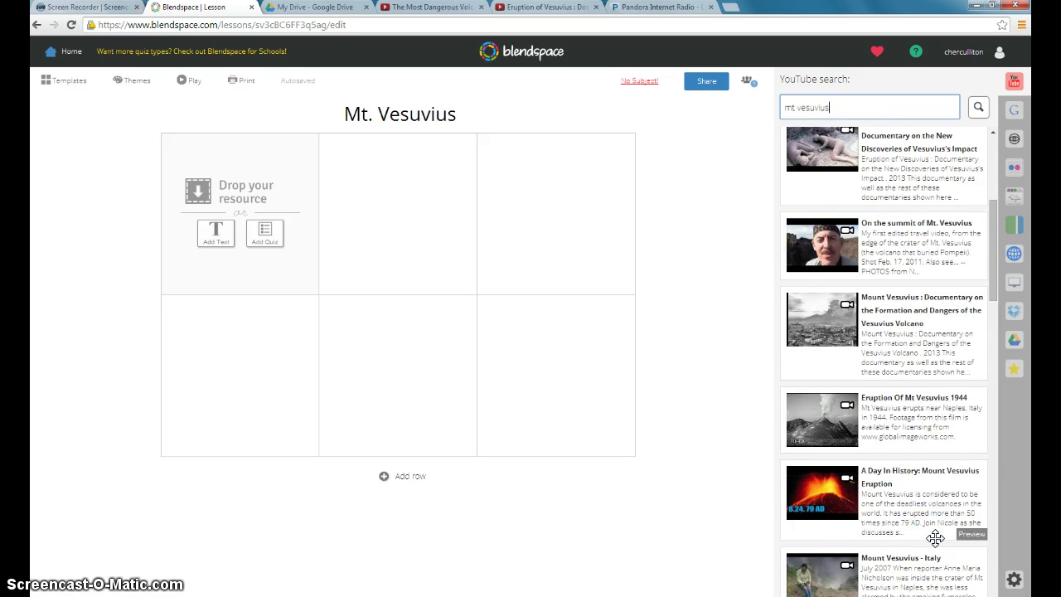
scroll(935, 537, down, 1)
scroll(952, 534, down, 1)
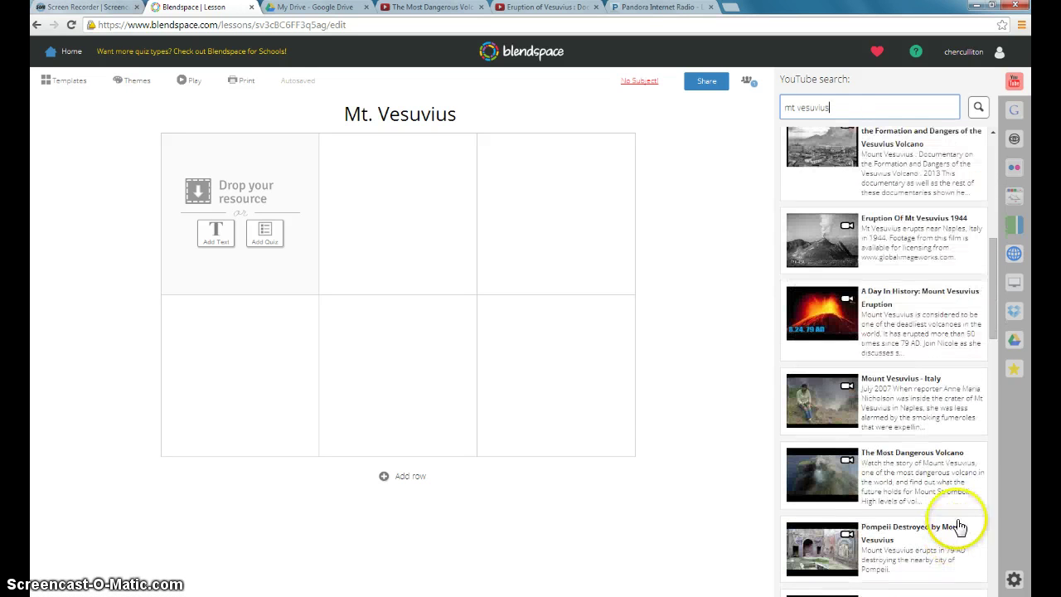
click(847, 469)
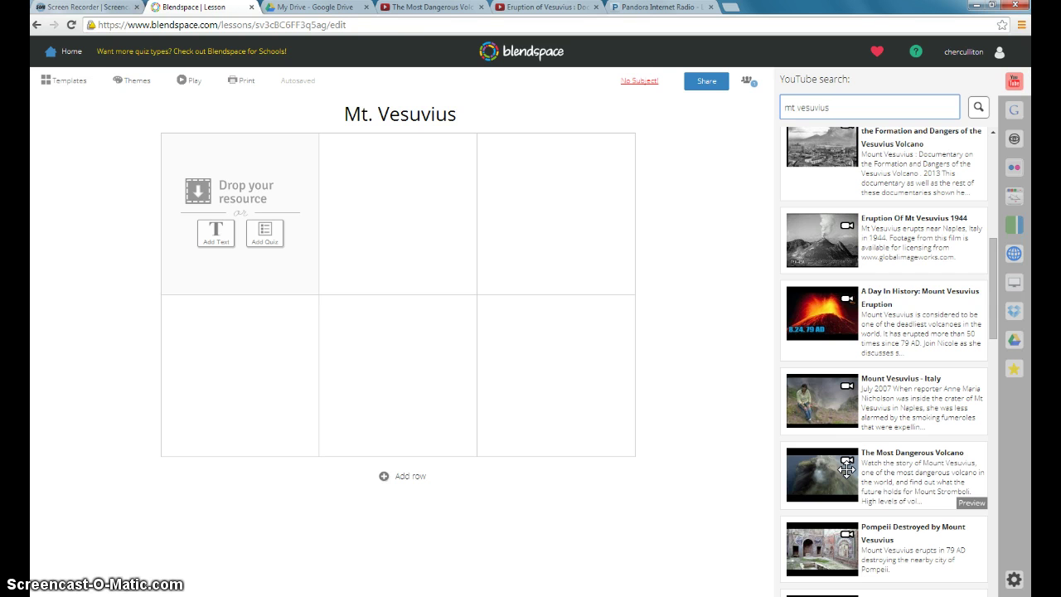
Place The Most Dangerous Volcano video in the top-left tile.
drag(846, 469, 273, 212)
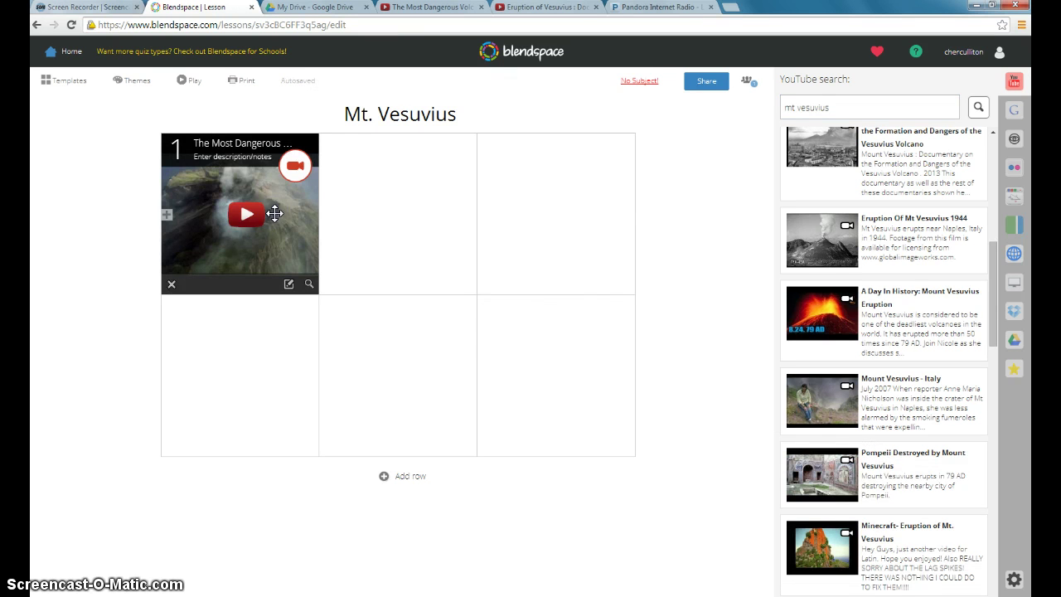
click(247, 219)
click(254, 243)
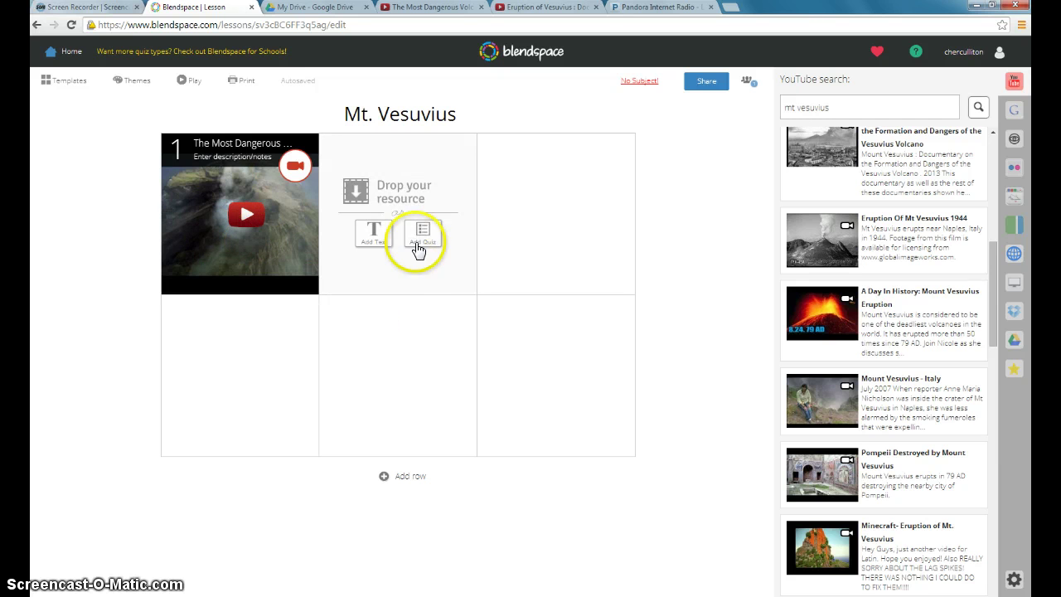
Drag the Mt. Vesuvius document from a Google Drive folder into the second tile.
click(1014, 339)
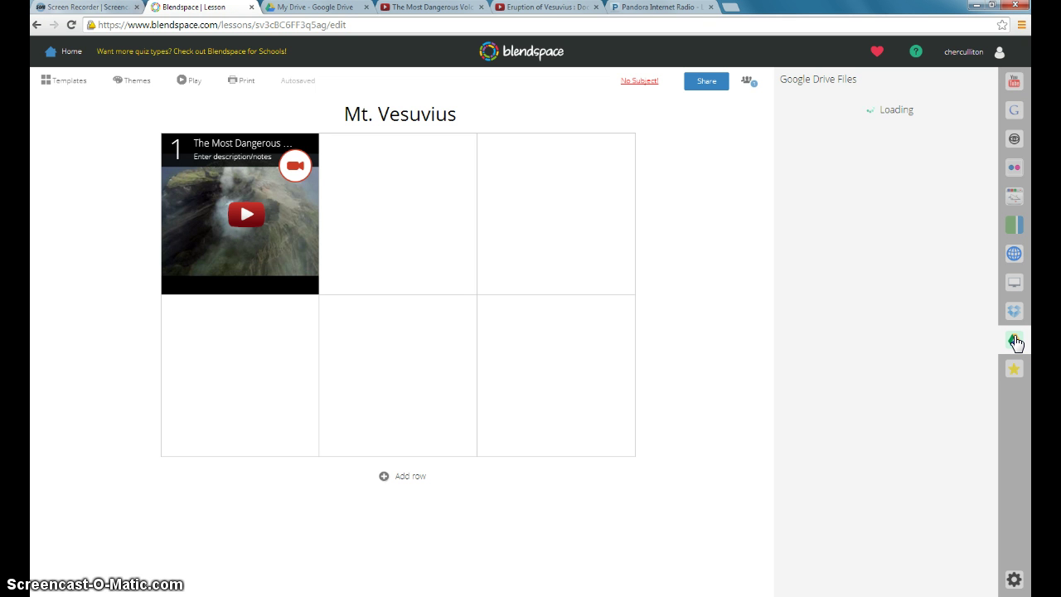
click(835, 110)
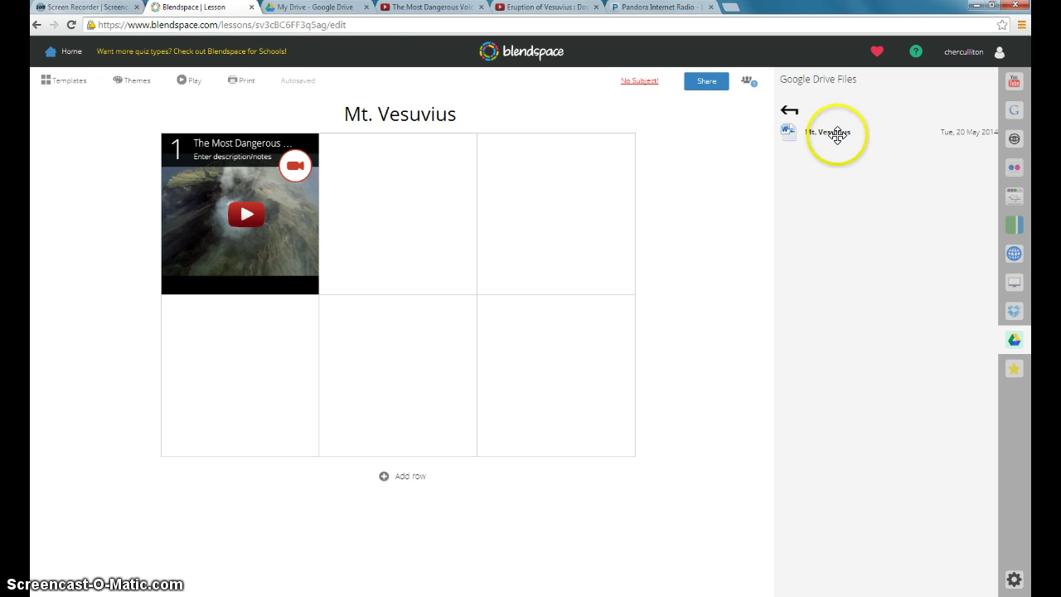
drag(836, 135, 435, 196)
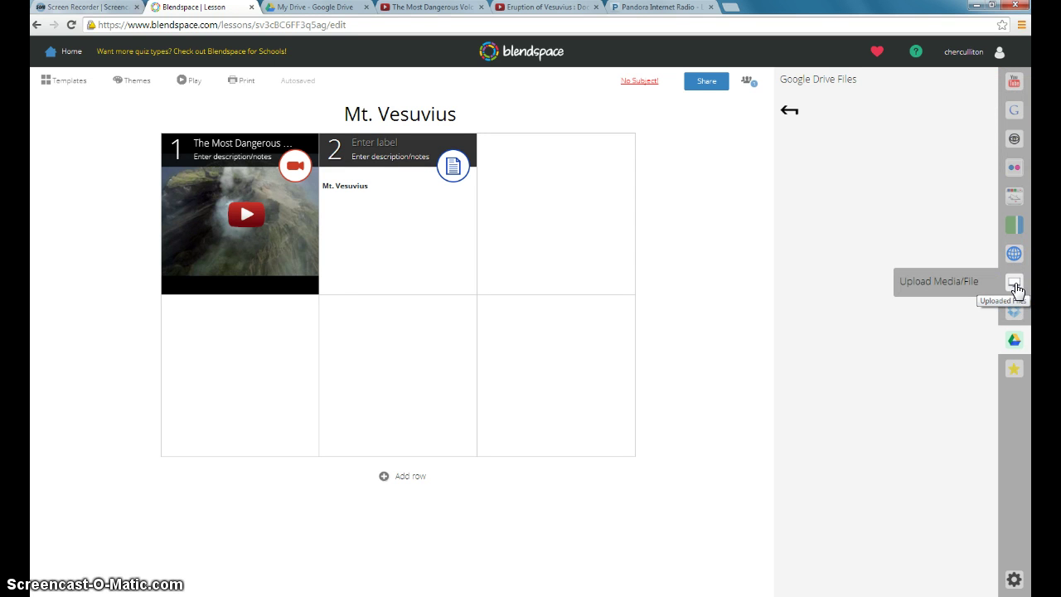
Upload the Buried Under 10 Feet of Ash PDF from L:\1-Writing\Research\mini research-Pompeii into tile 3.
click(1016, 285)
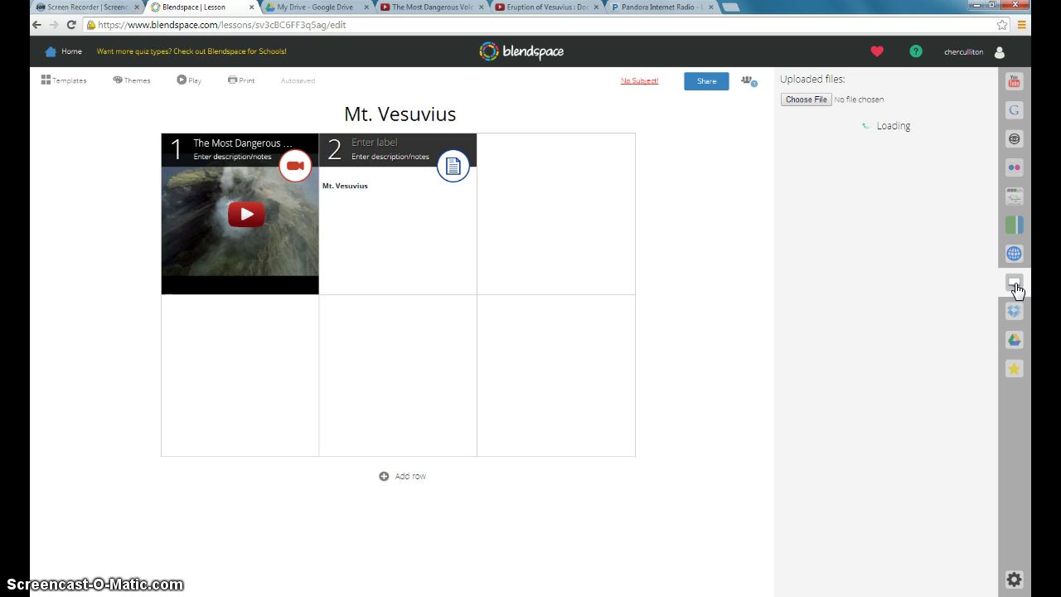
click(810, 102)
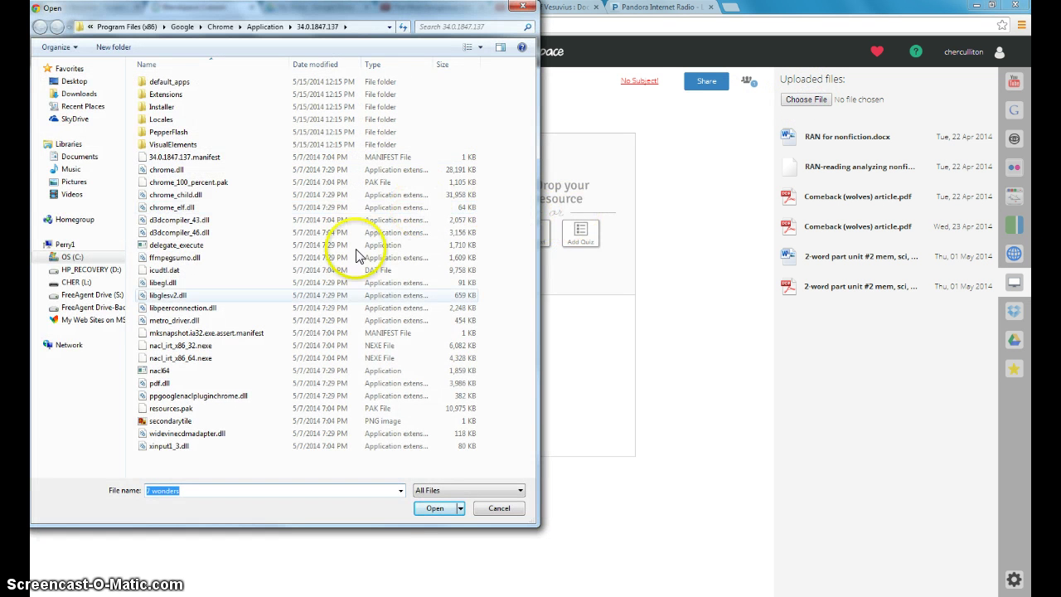
click(73, 283)
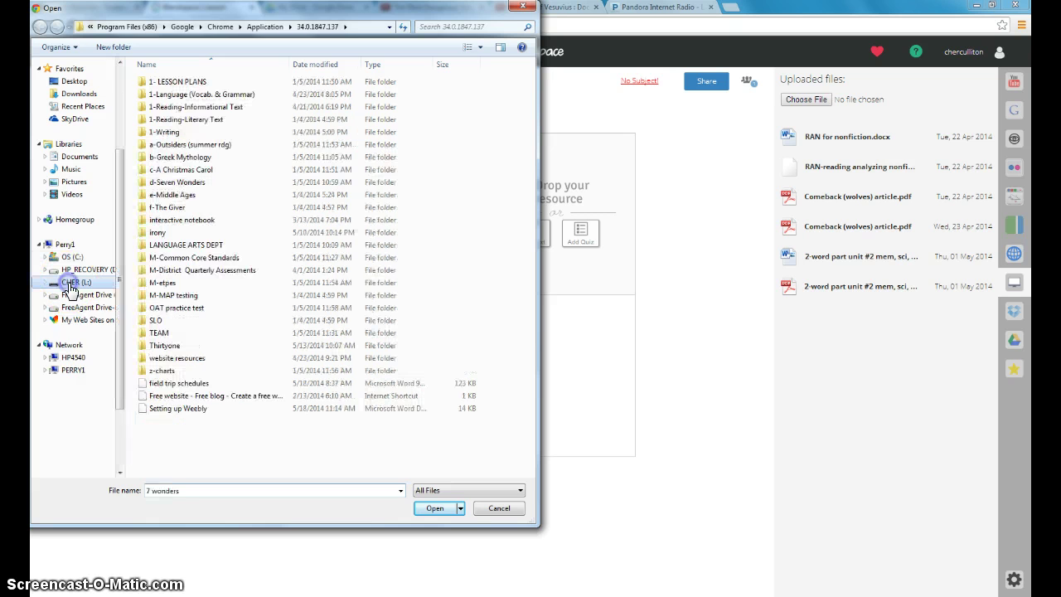
double_click(163, 134)
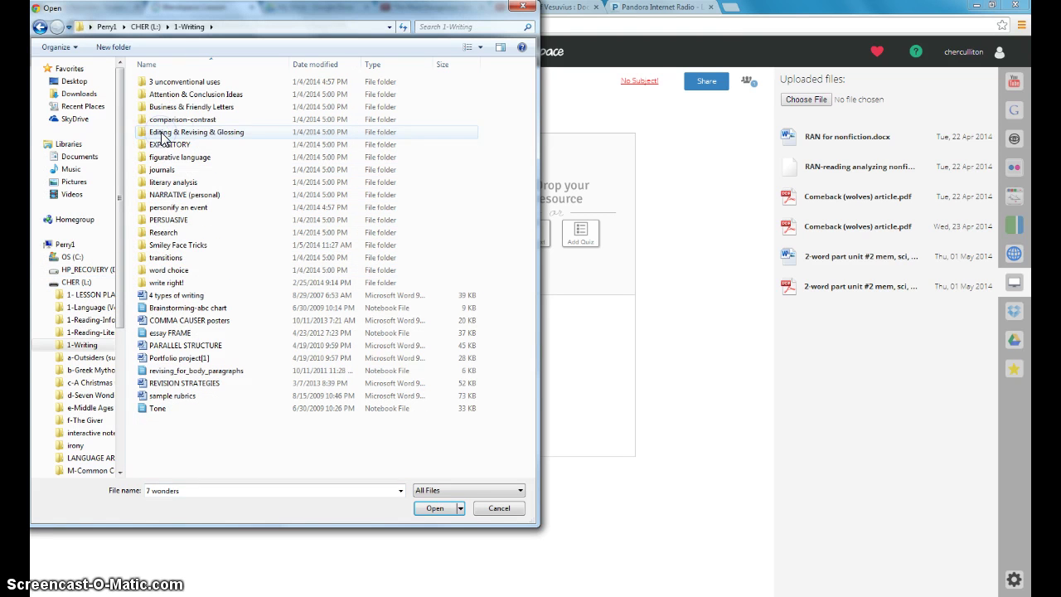
double_click(163, 232)
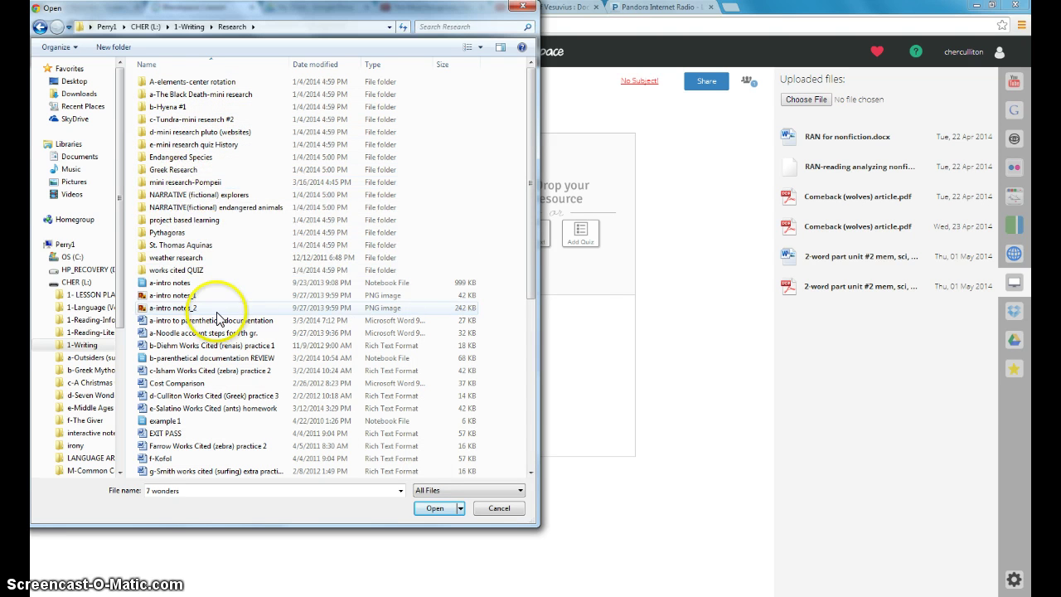
double_click(192, 183)
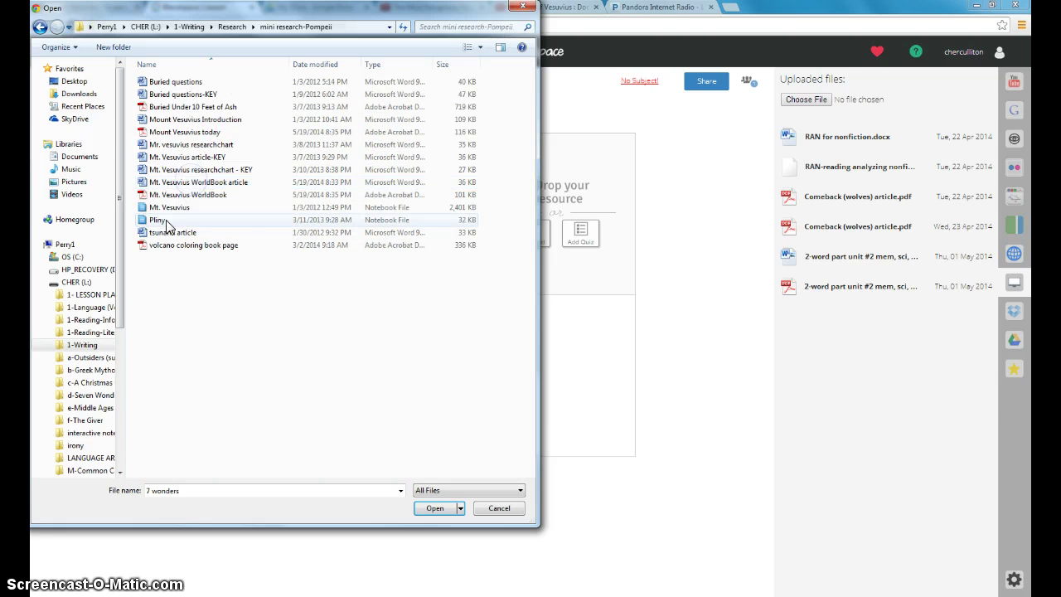
double_click(187, 108)
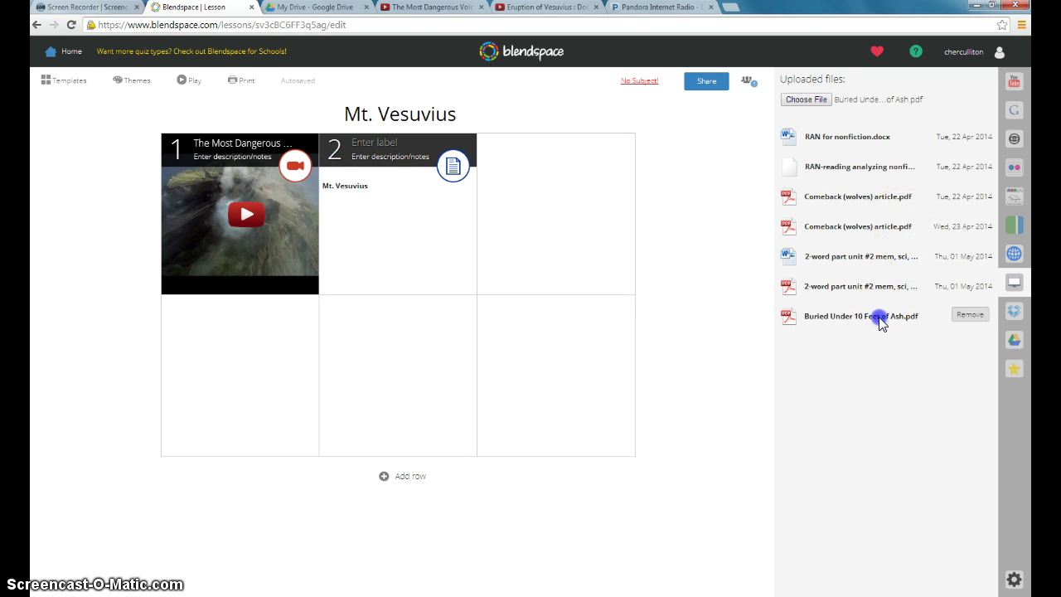
drag(882, 320, 578, 232)
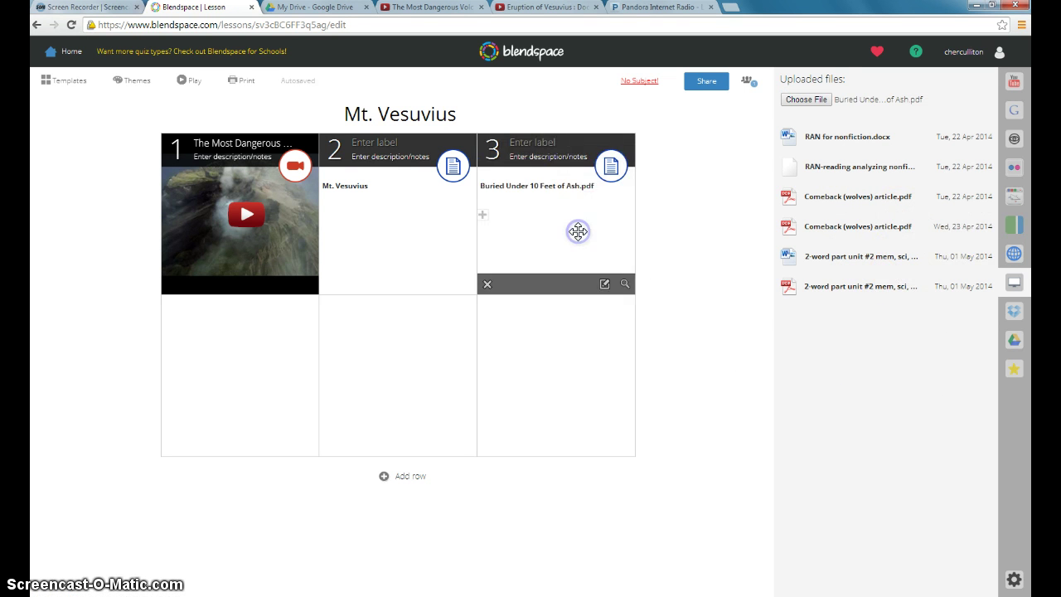
Upload the Mt. Vesuvius WorldBook PDF and place it in tile 4.
click(812, 100)
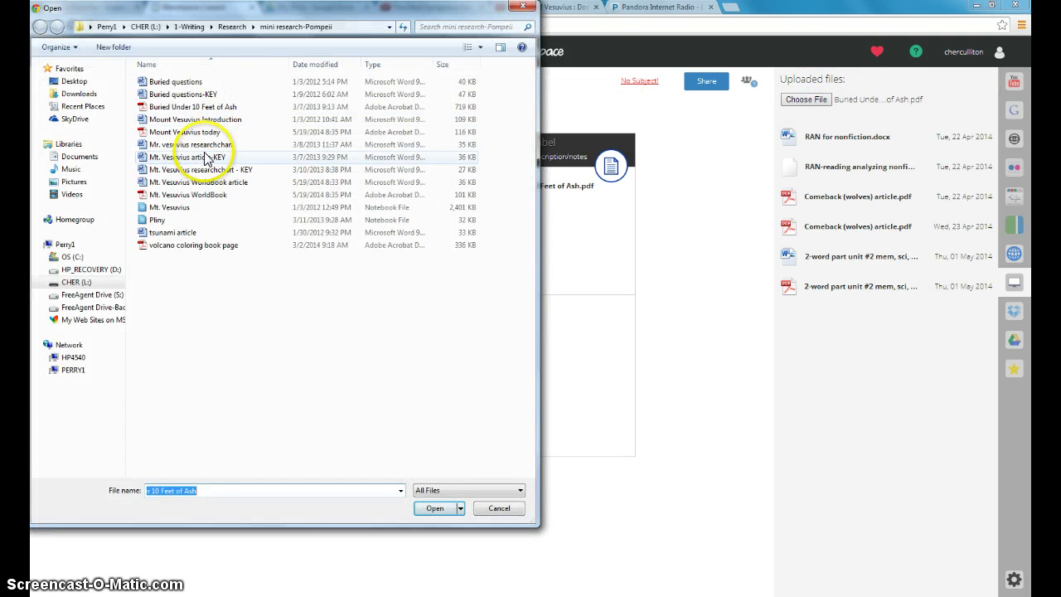
double_click(200, 195)
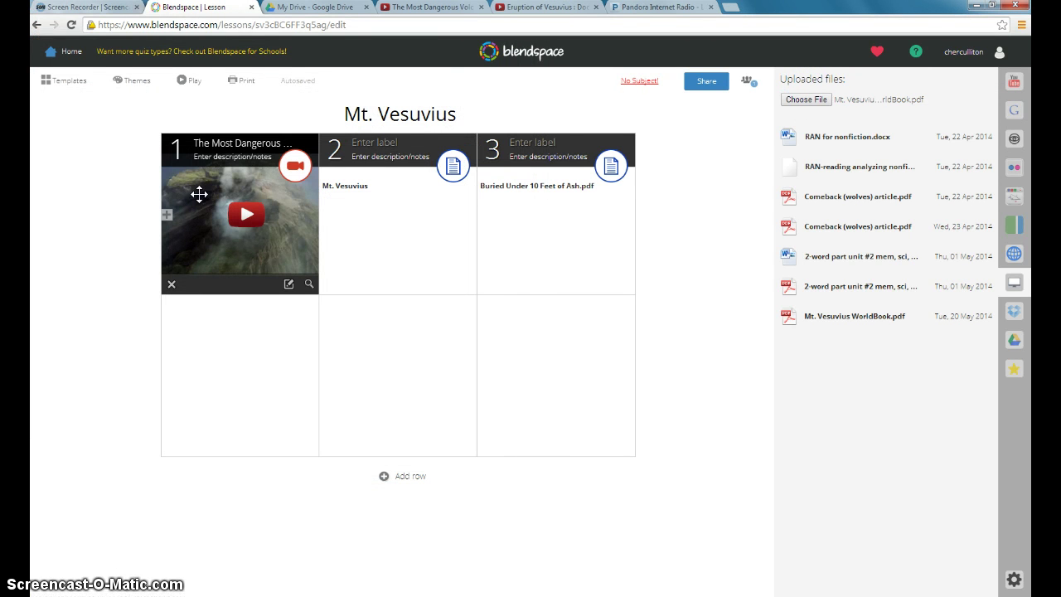
drag(842, 316, 273, 373)
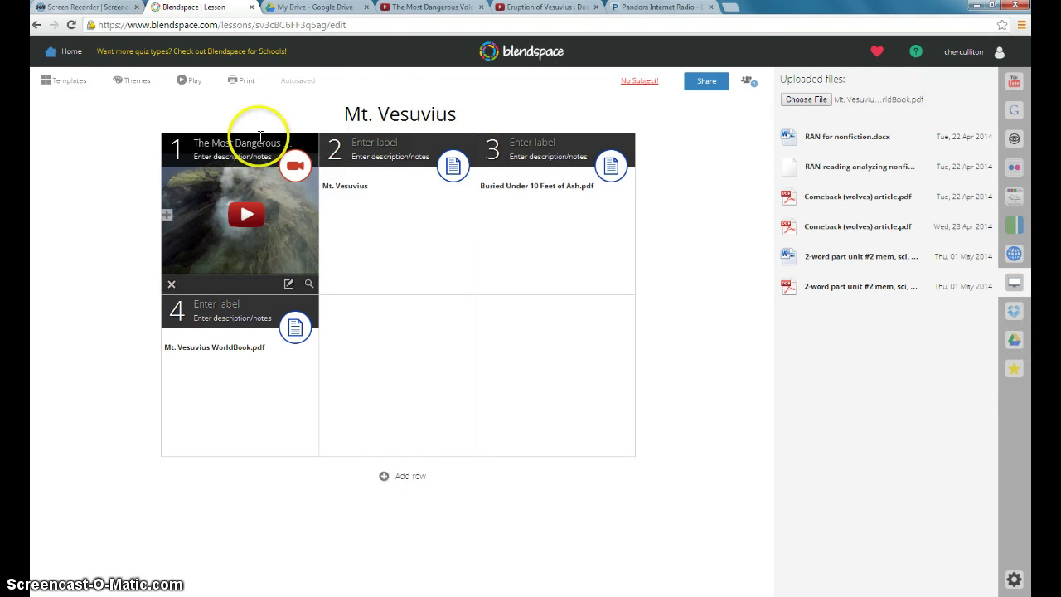
mouse_move(382, 292)
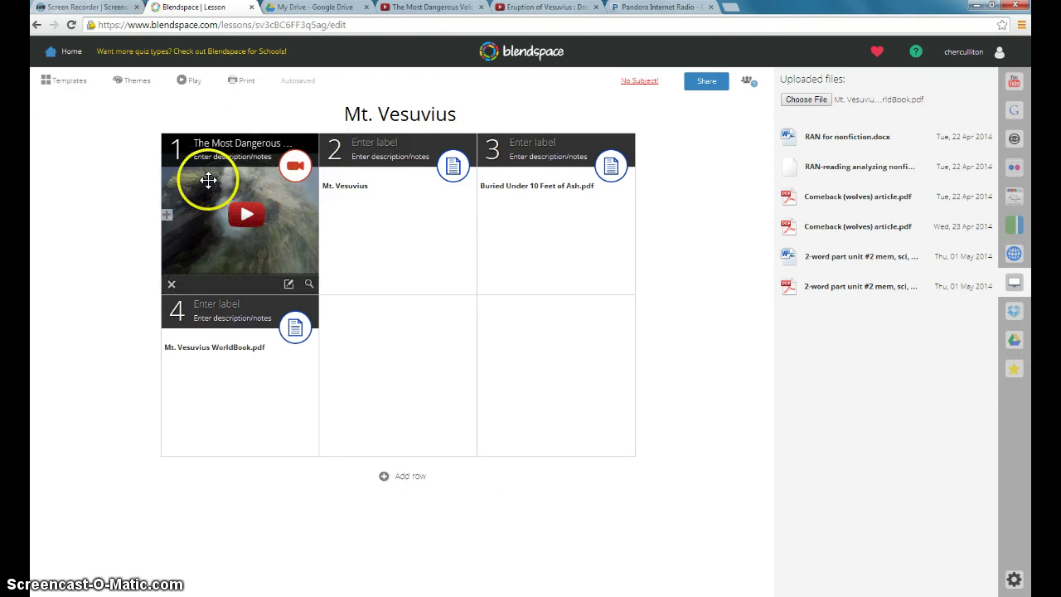
click(707, 82)
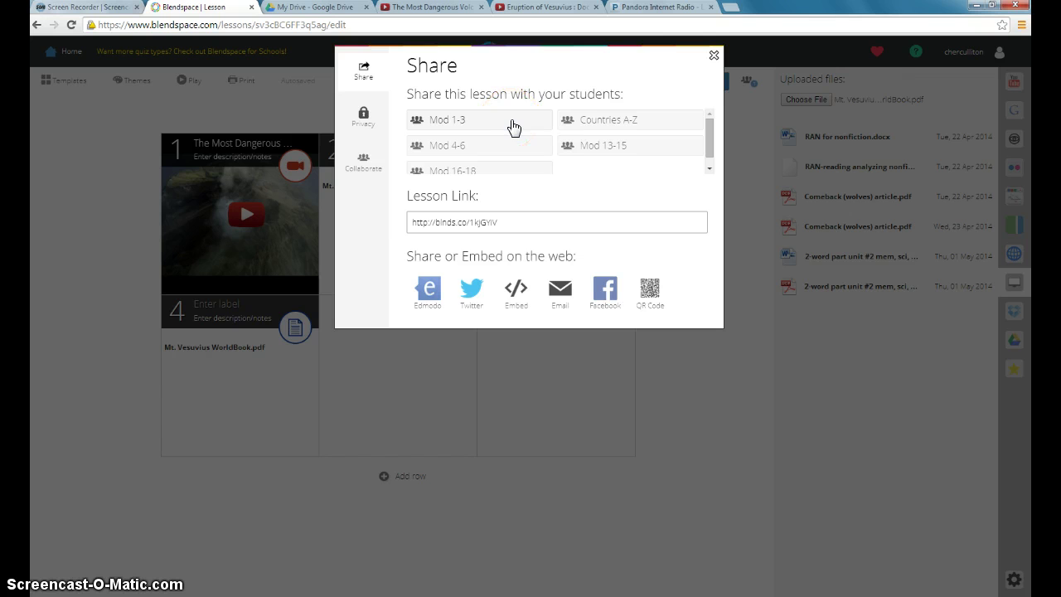
click(714, 55)
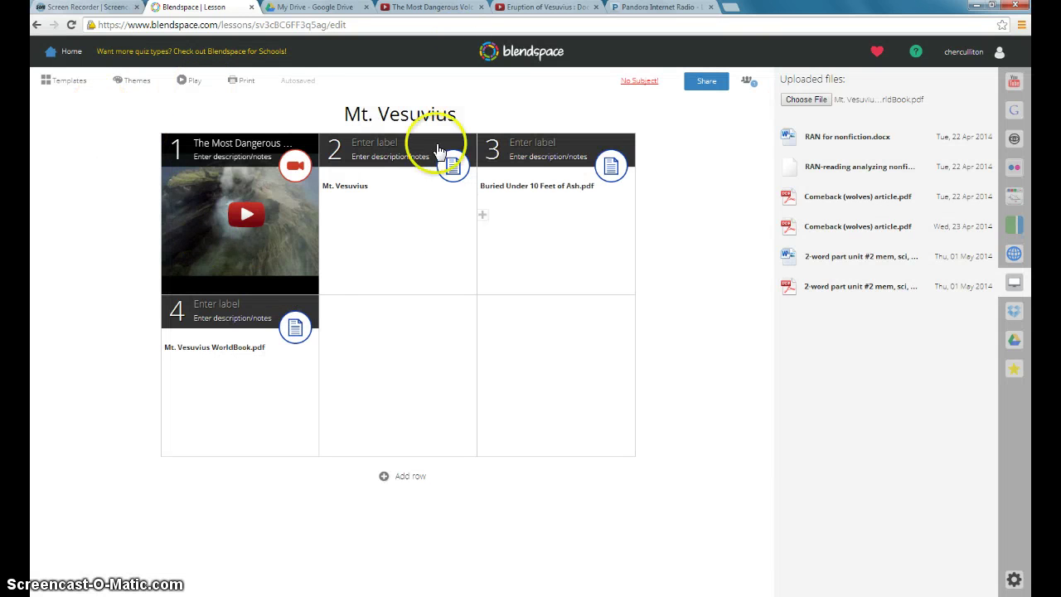
Preview the lesson with comments hidden and play The Most Dangerous Volcano video.
click(182, 86)
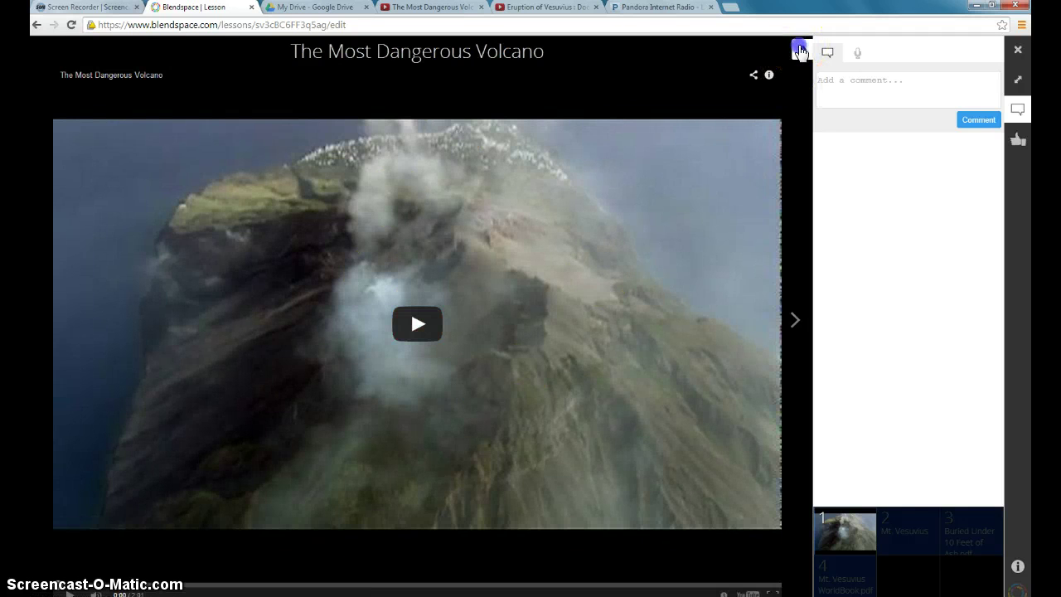
click(799, 51)
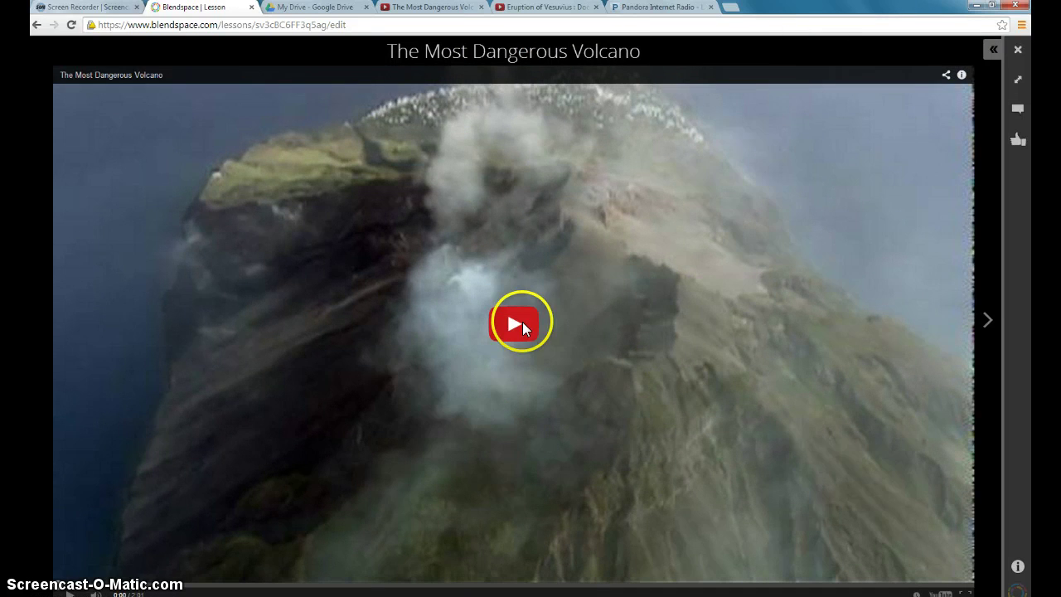
click(520, 323)
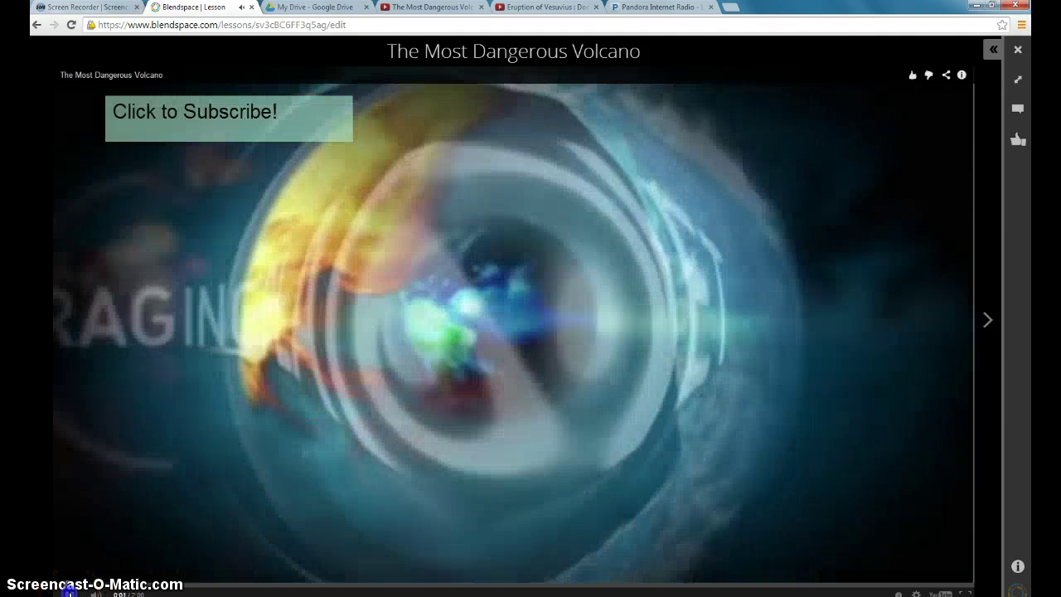
Advance to the Mt. Vesuvius question document and scroll through its questions.
click(986, 331)
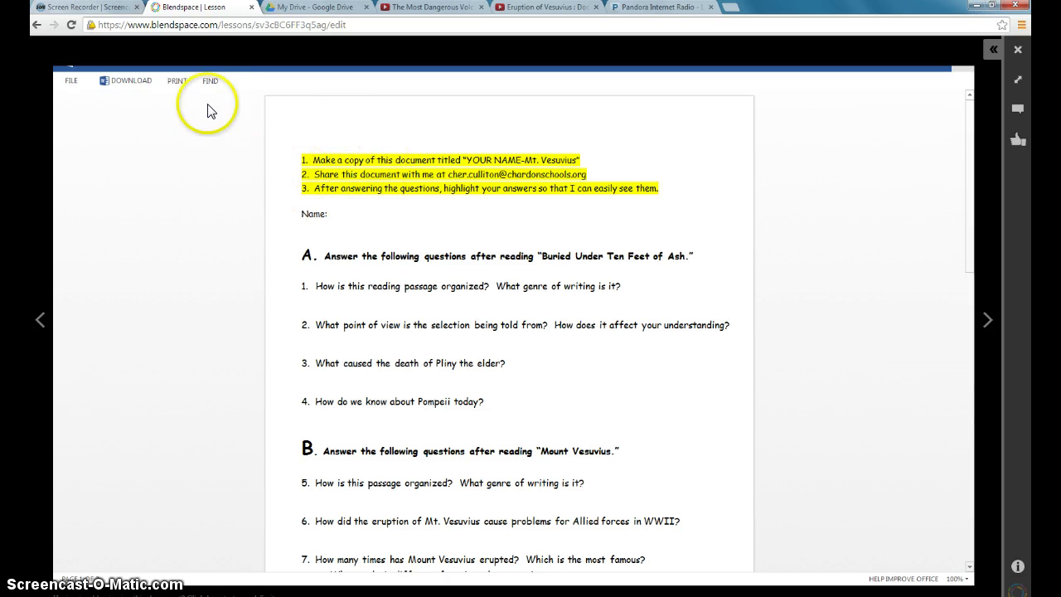
click(72, 81)
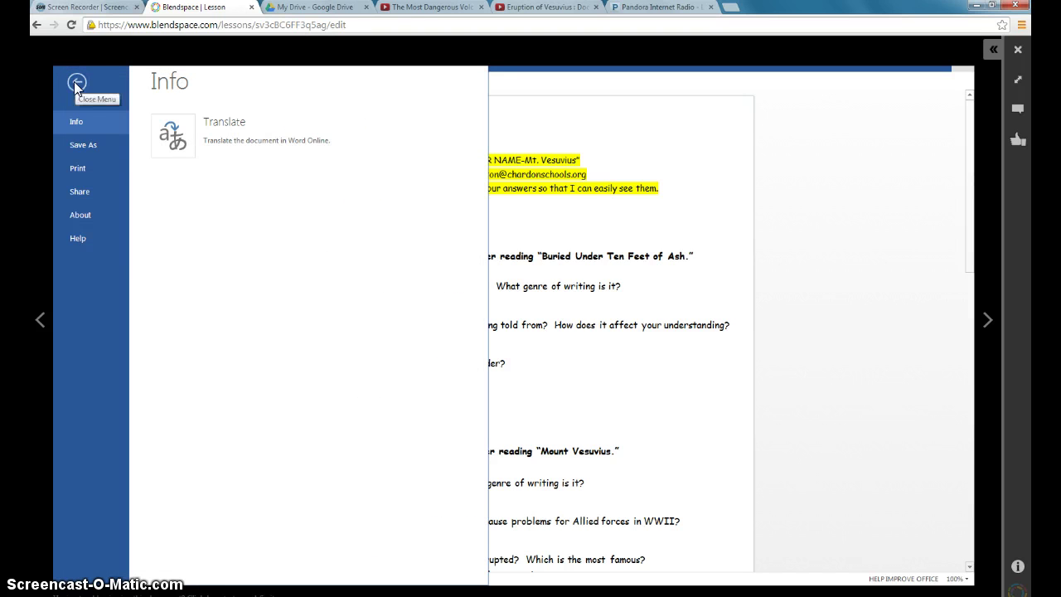
click(694, 184)
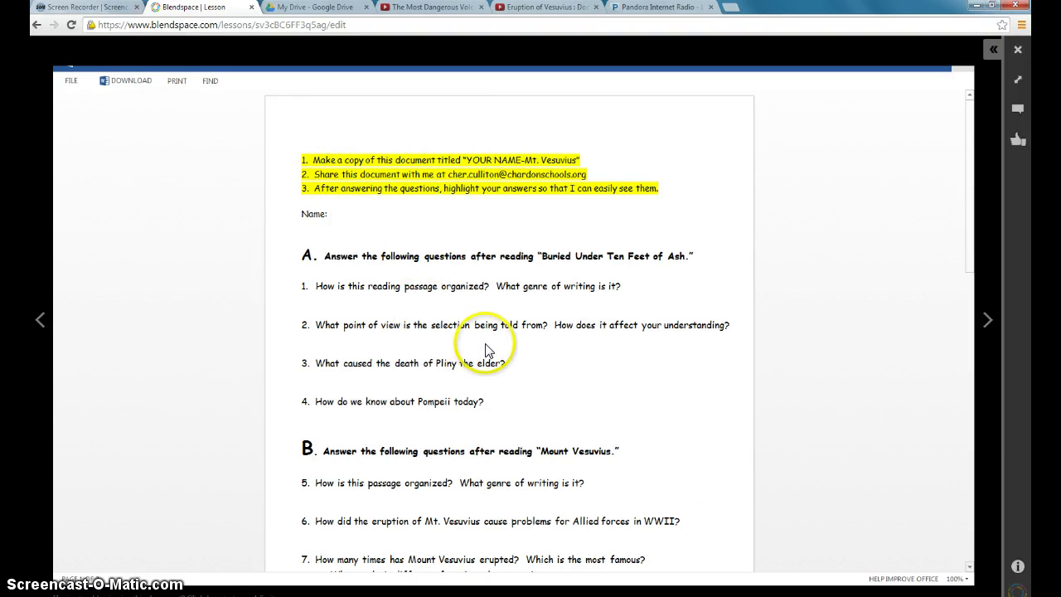
scroll(486, 348, down, 3)
scroll(486, 348, down, 8)
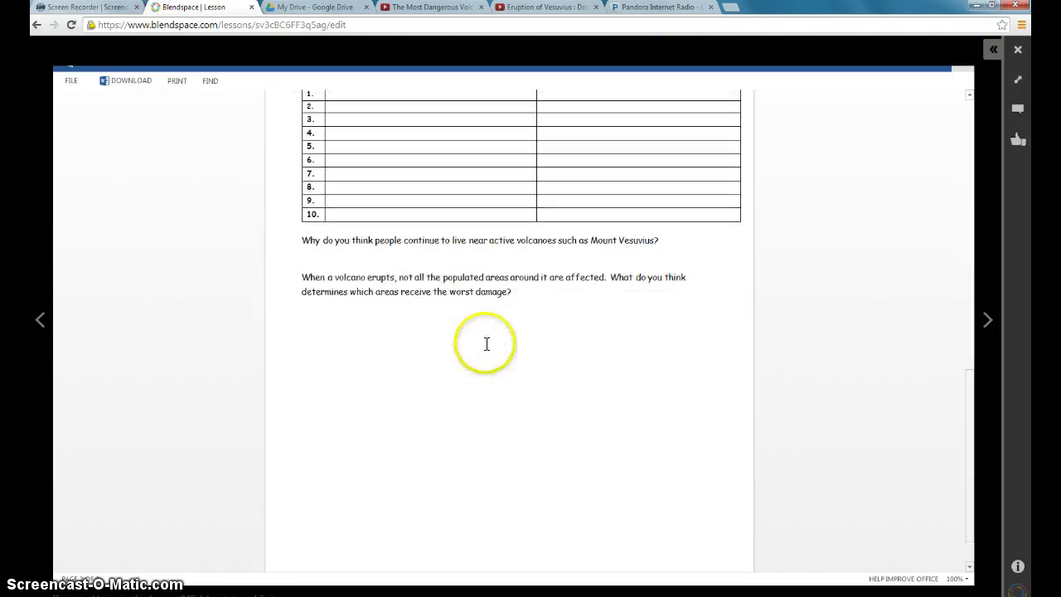
scroll(487, 350, up, 8)
scroll(488, 348, up, 3)
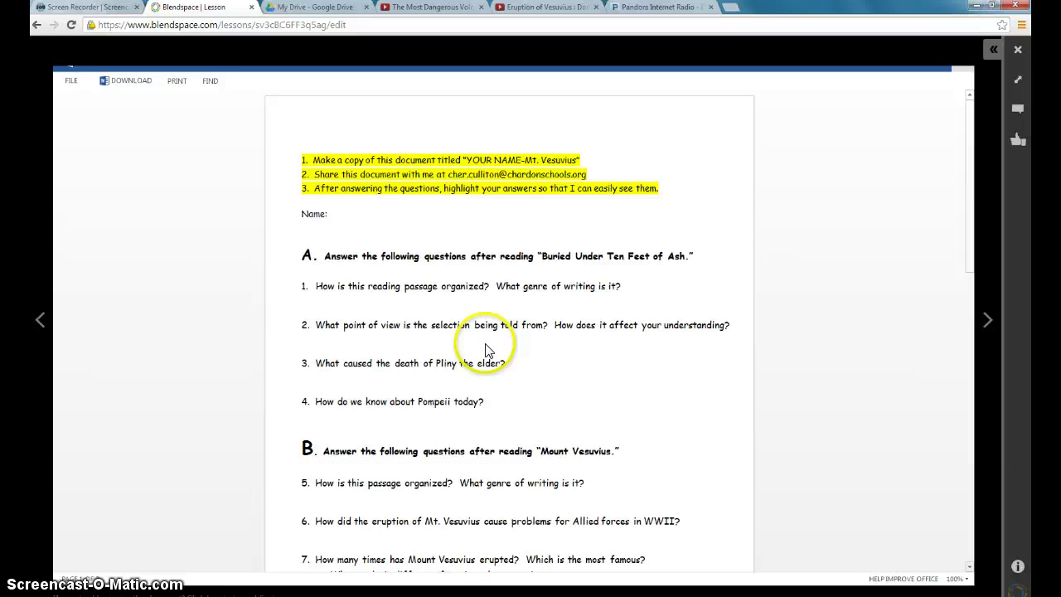
Advance to the Buried Under Ten Feet of Ash reading and scroll through it.
click(989, 322)
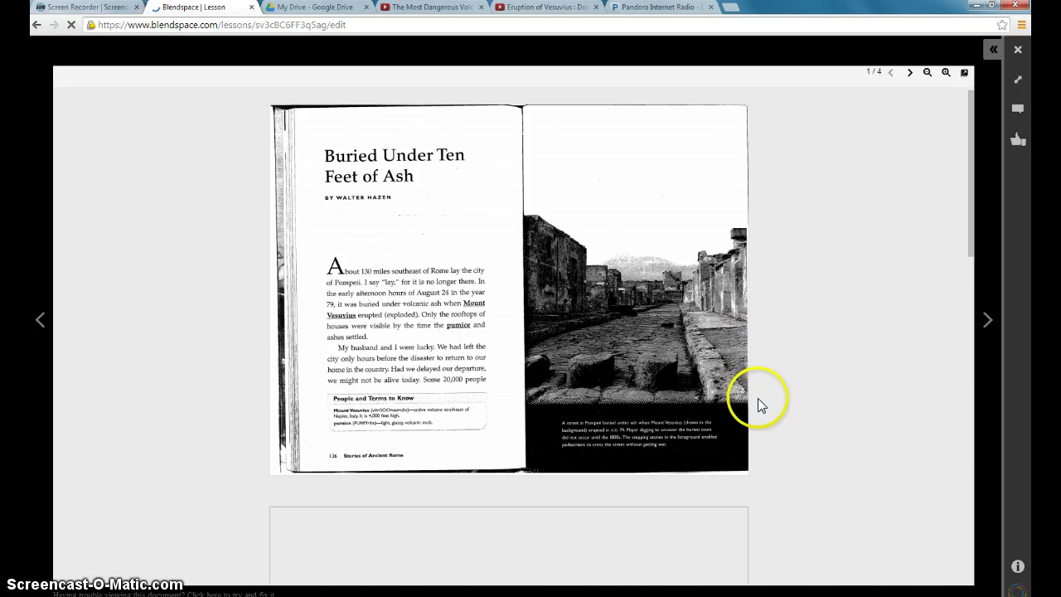
scroll(523, 394, down, 2)
scroll(521, 393, down, 8)
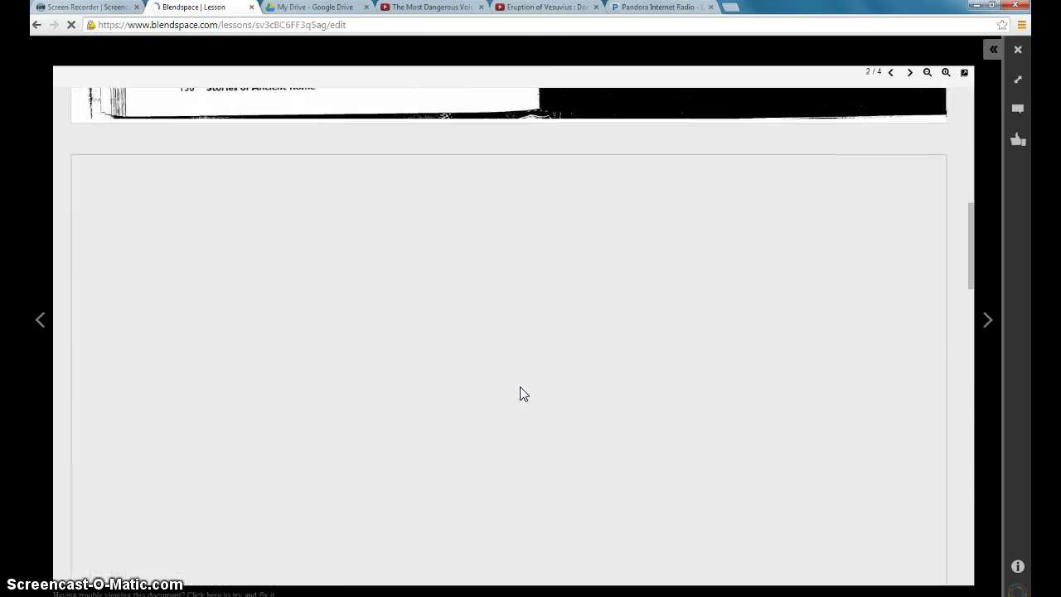
scroll(521, 386, down, 3)
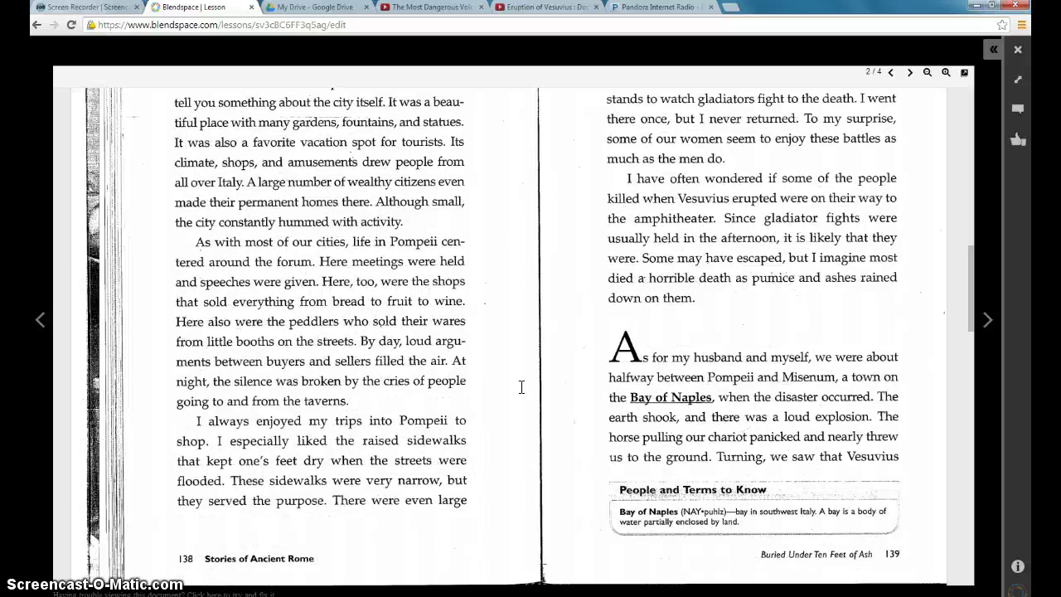
scroll(522, 386, down, 8)
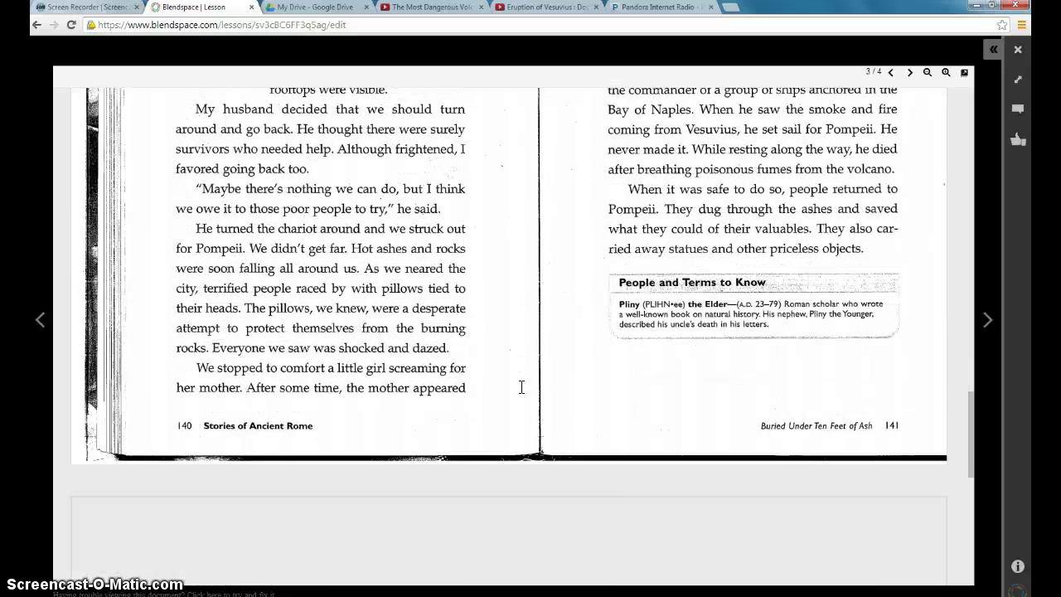
scroll(518, 387, down, 3)
scroll(513, 387, down, 3)
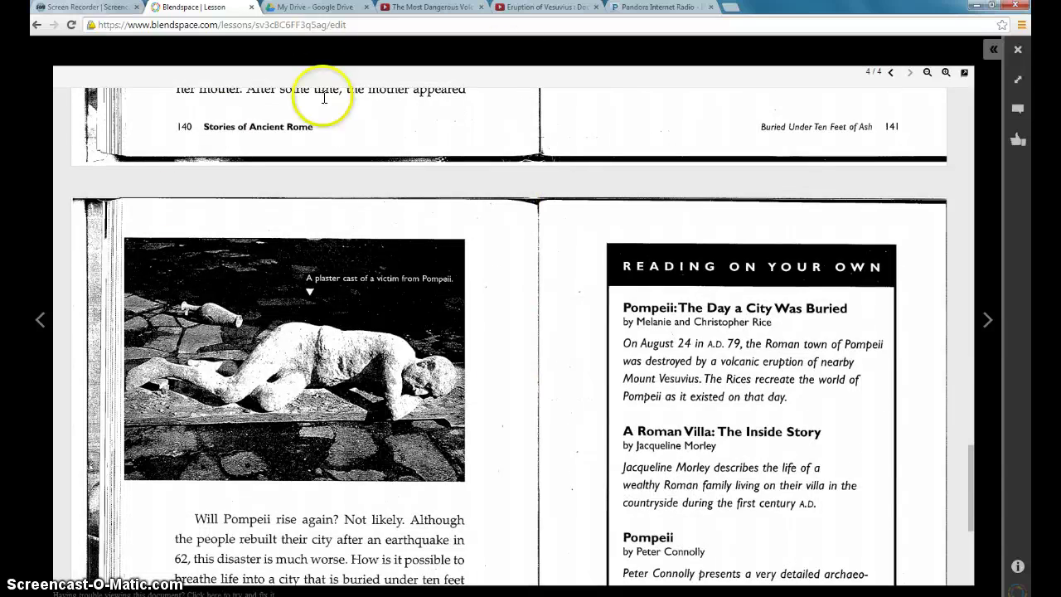
Go back to the Word document, page forward through the PDFs, then close the viewer.
click(42, 325)
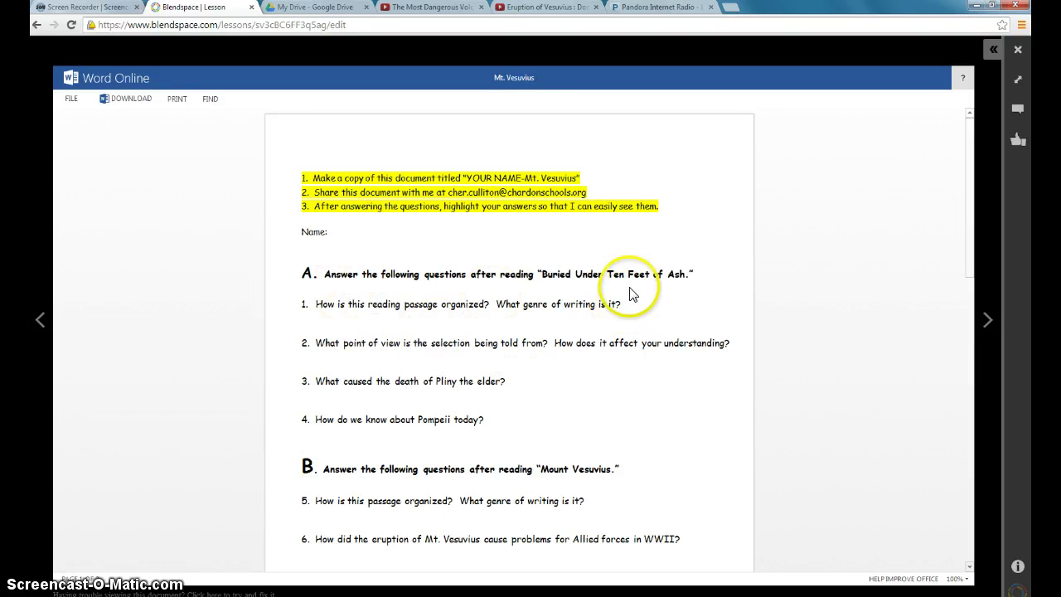
click(589, 474)
scroll(868, 441, down, 1)
click(986, 322)
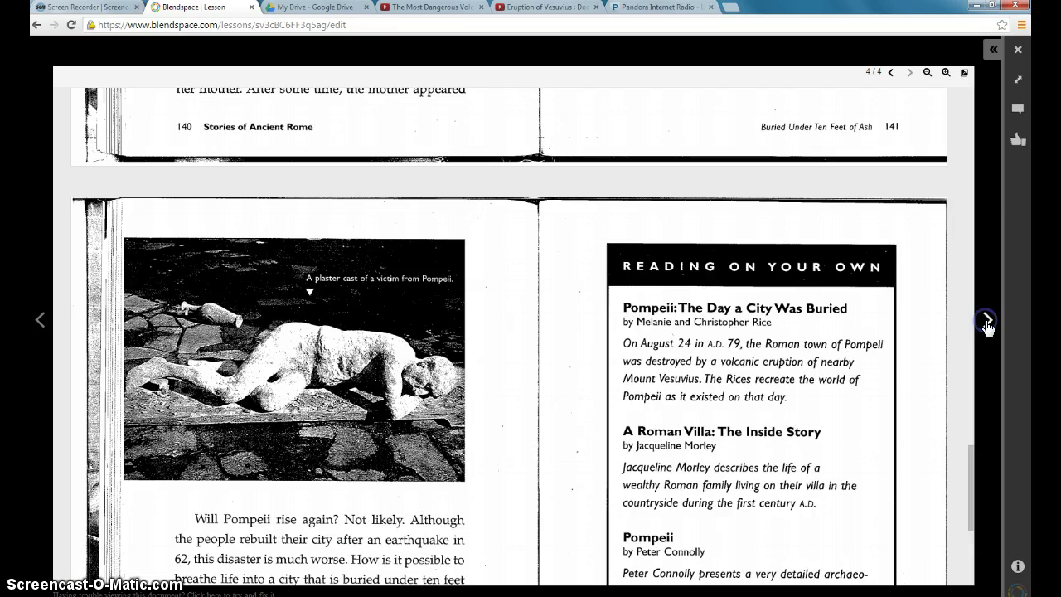
click(987, 322)
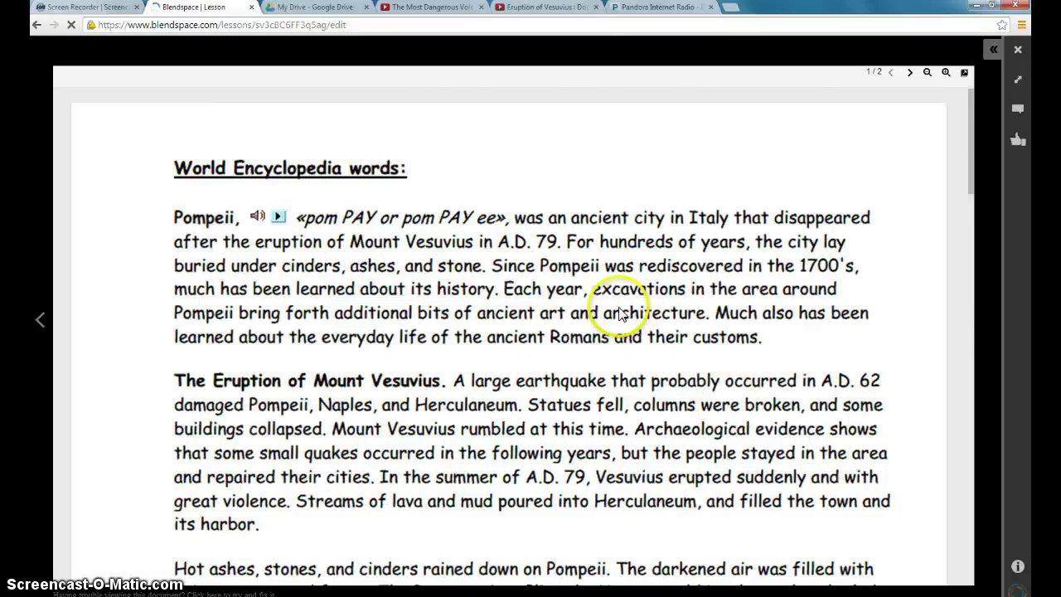
scroll(627, 291, down, 10)
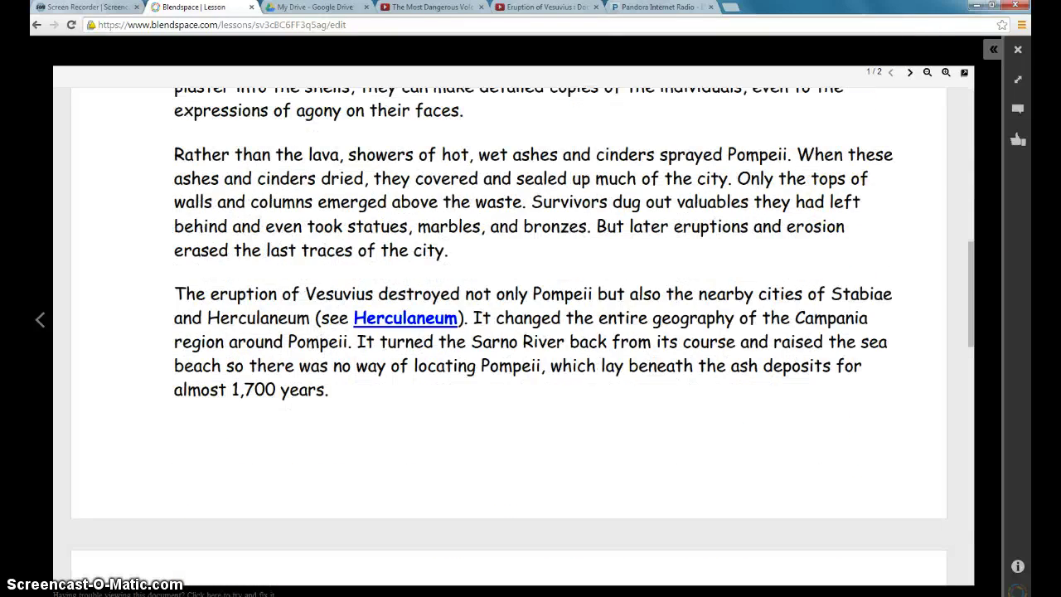
click(1017, 55)
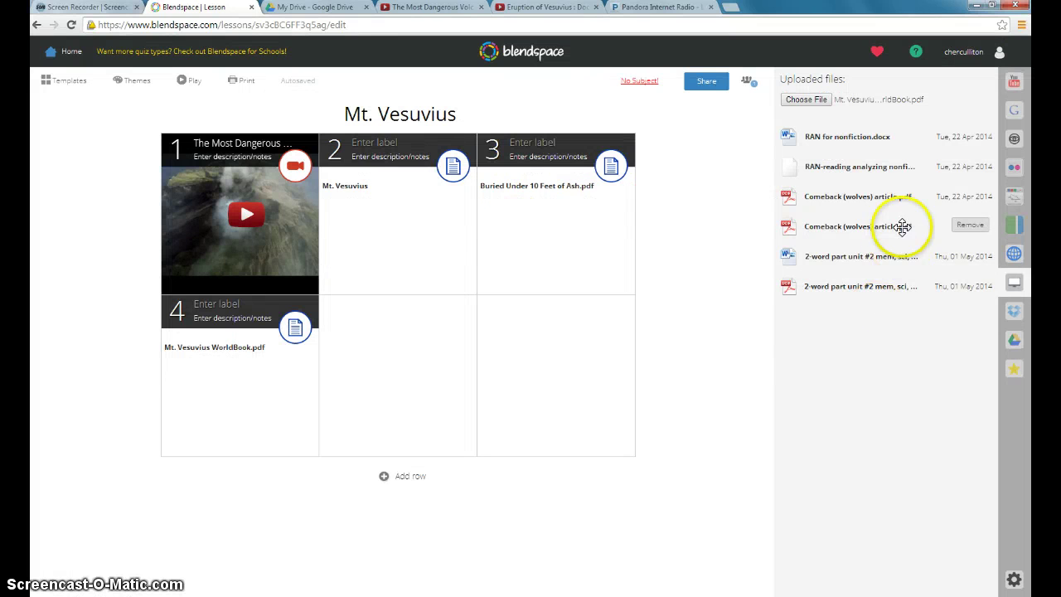
Add the Eruption of Vesuvius YouTube video as tile 5.
click(1015, 82)
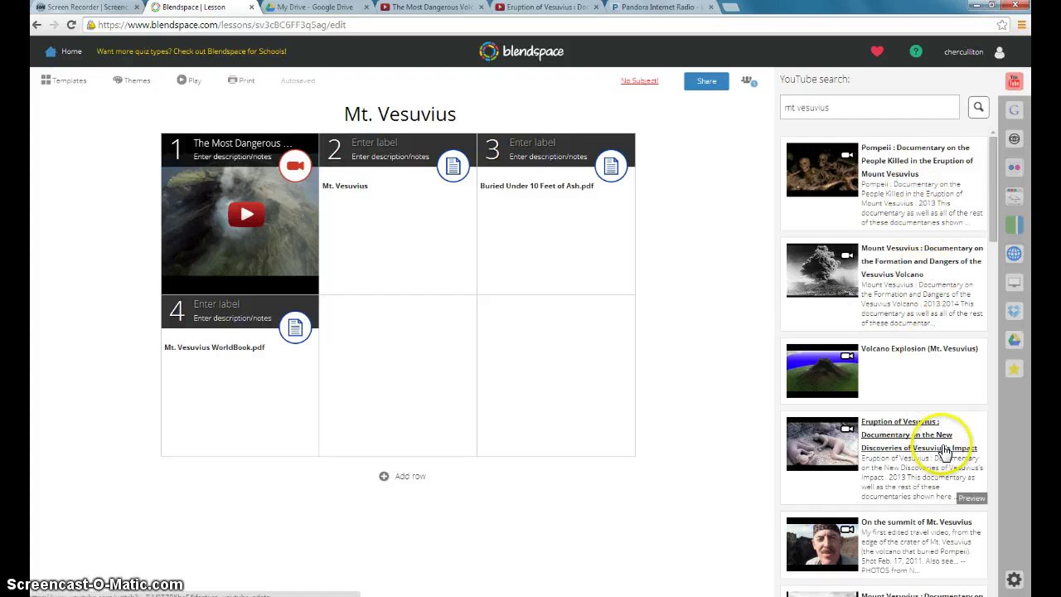
drag(930, 446, 390, 331)
mouse_move(602, 398)
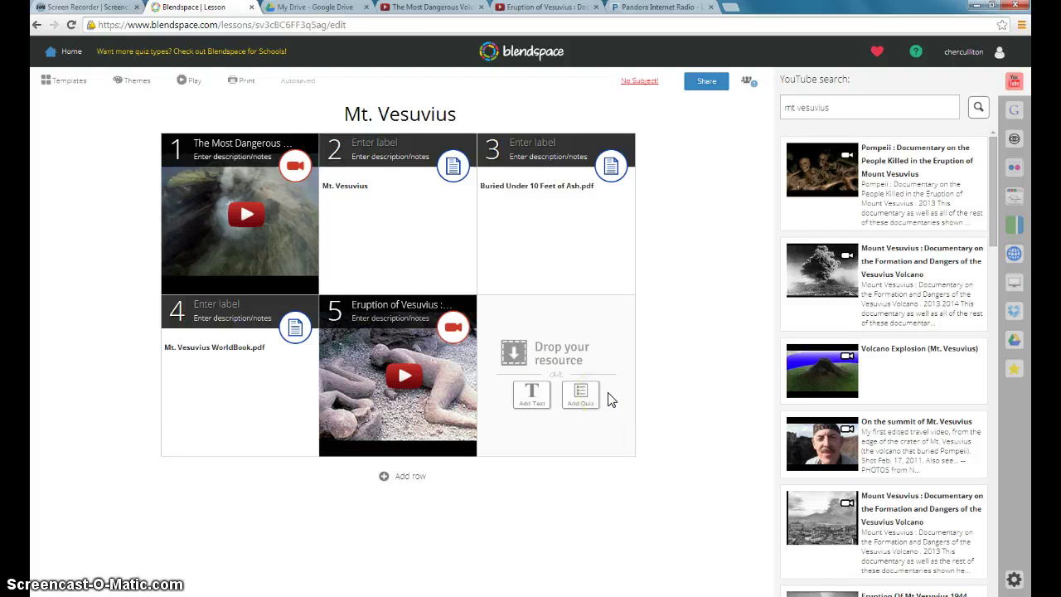
click(685, 340)
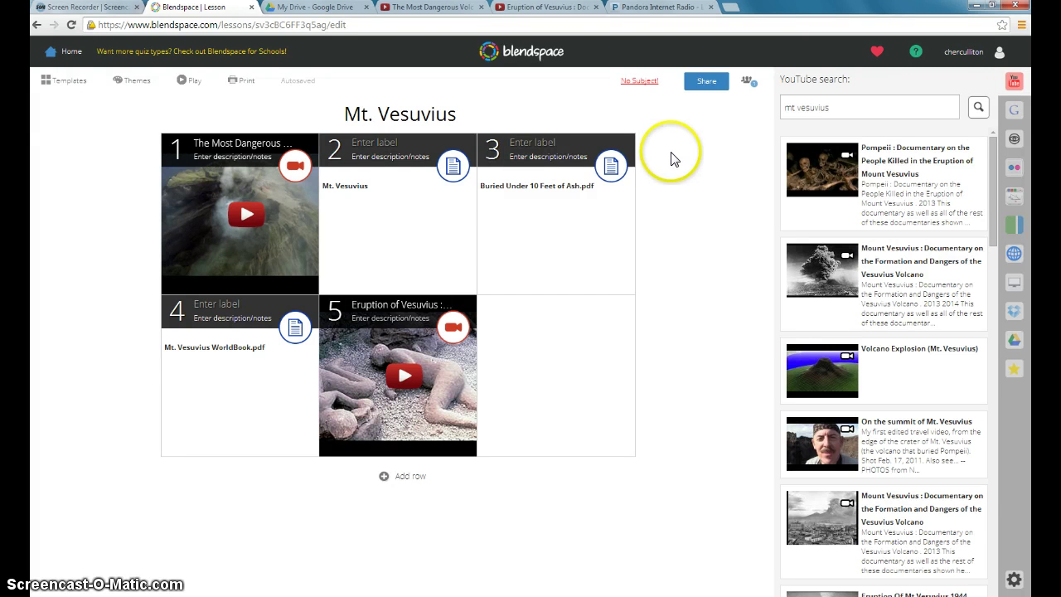
Copy the lesson link from the Share options.
click(706, 83)
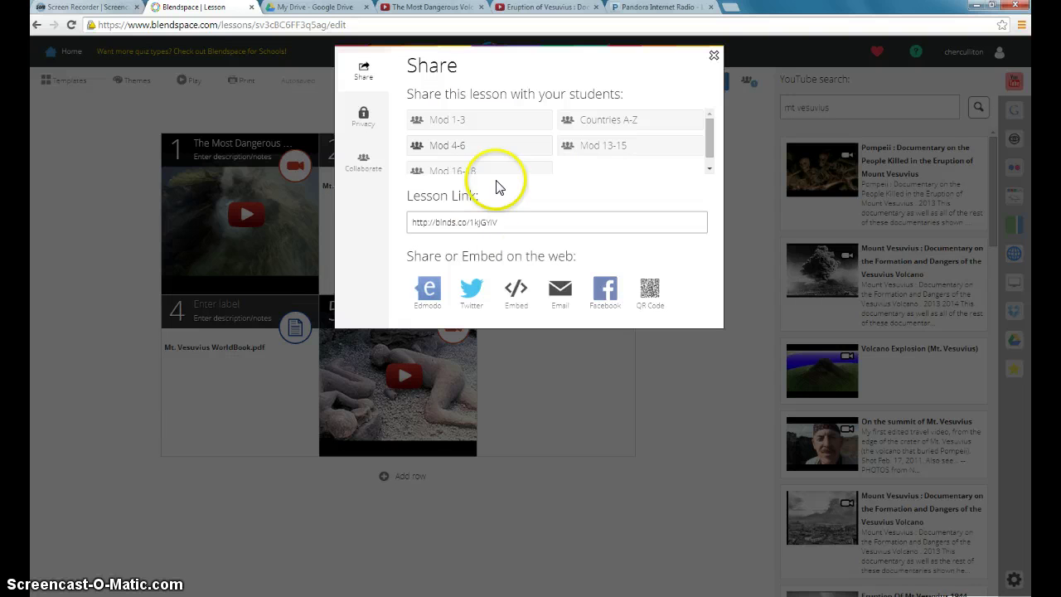
click(491, 226)
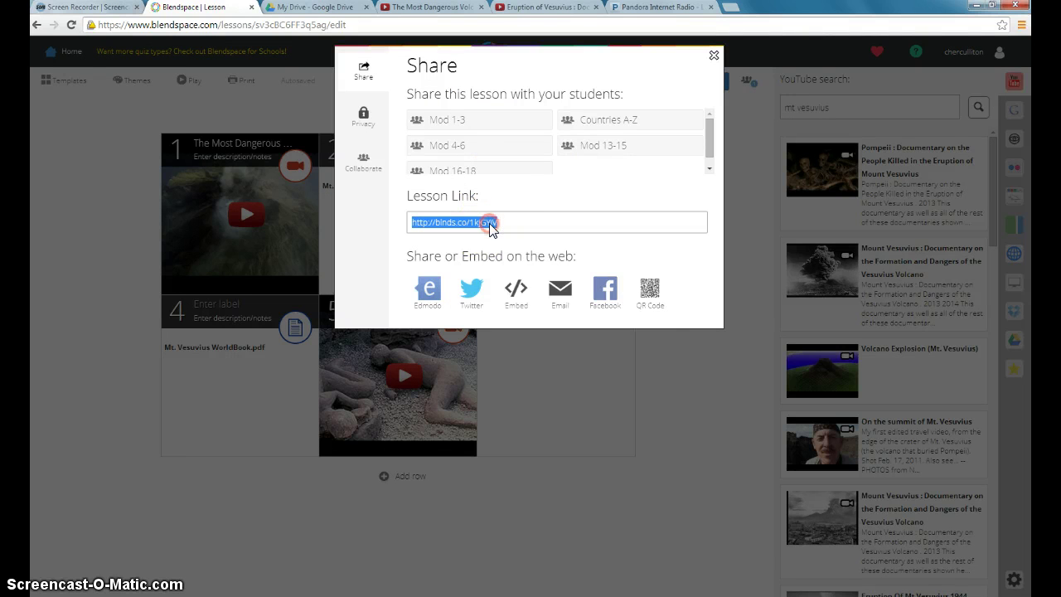
right_click(489, 224)
click(539, 281)
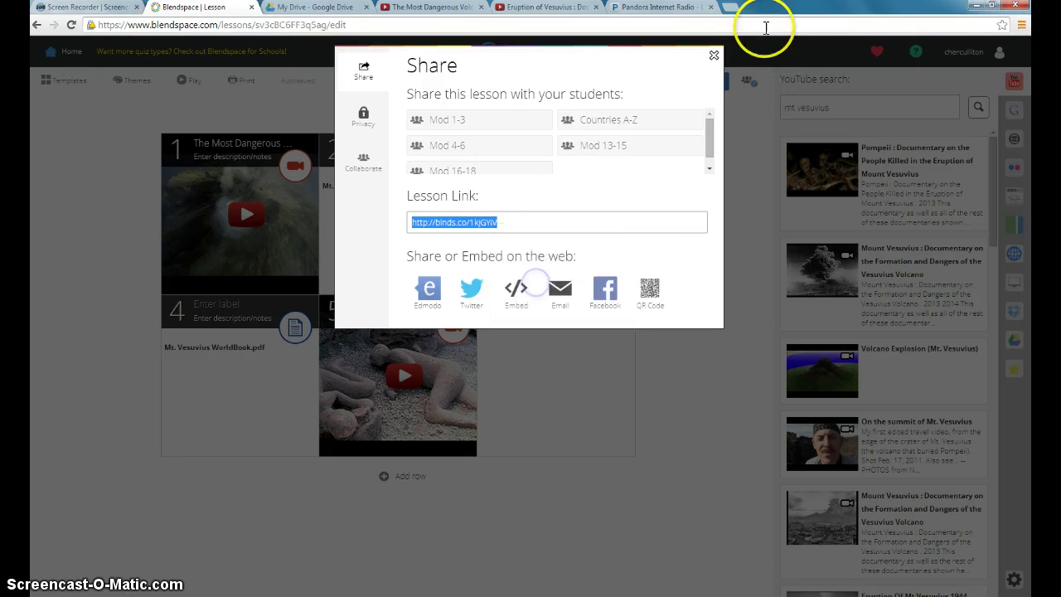
click(726, 7)
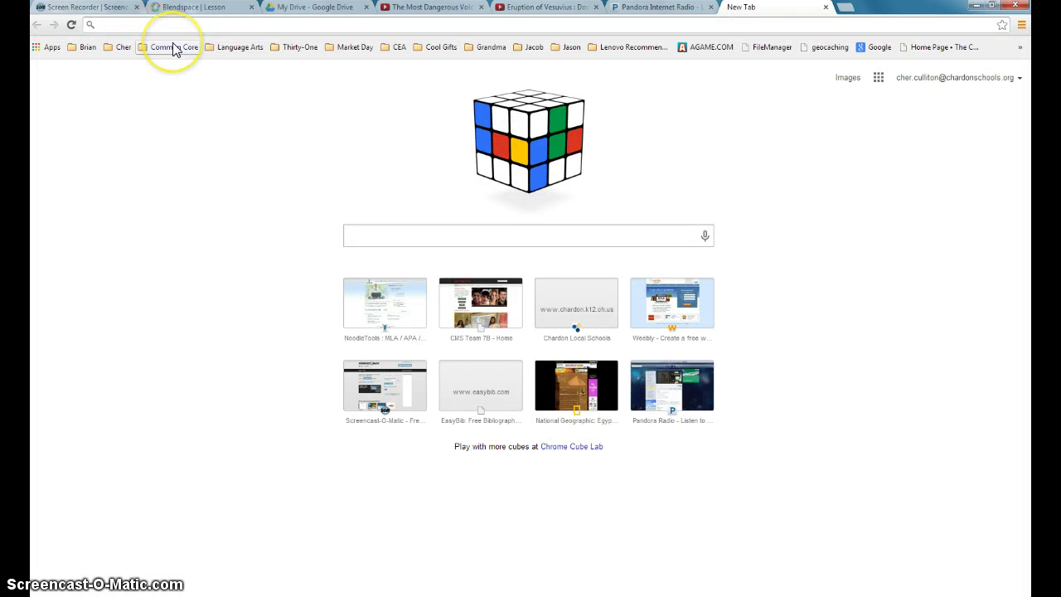
Load the Weebly for Education site and log in with the saved username.
text(e)
key(Return)
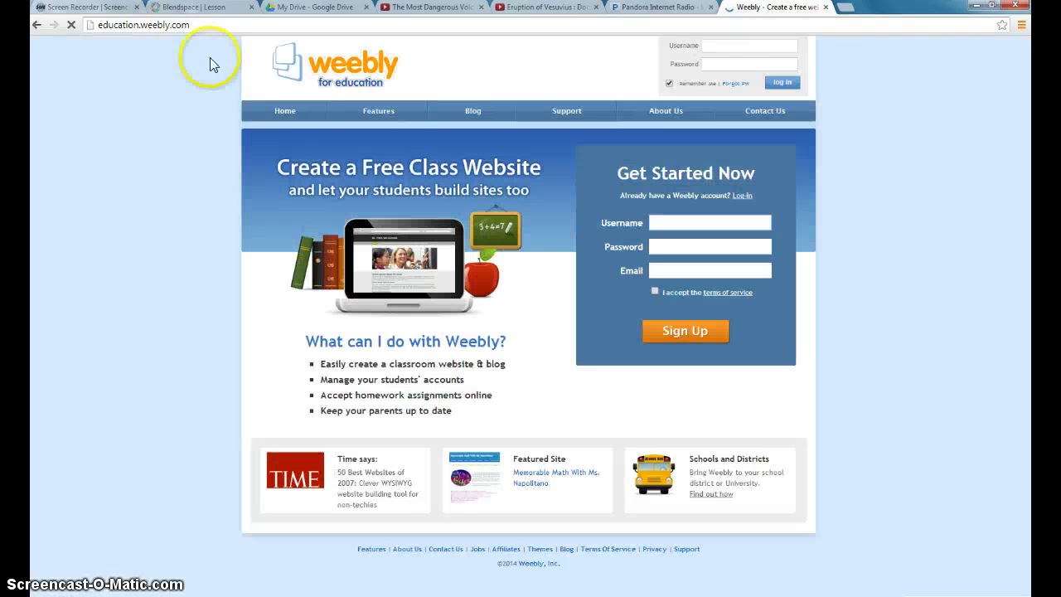
click(716, 45)
text(cmsteam)
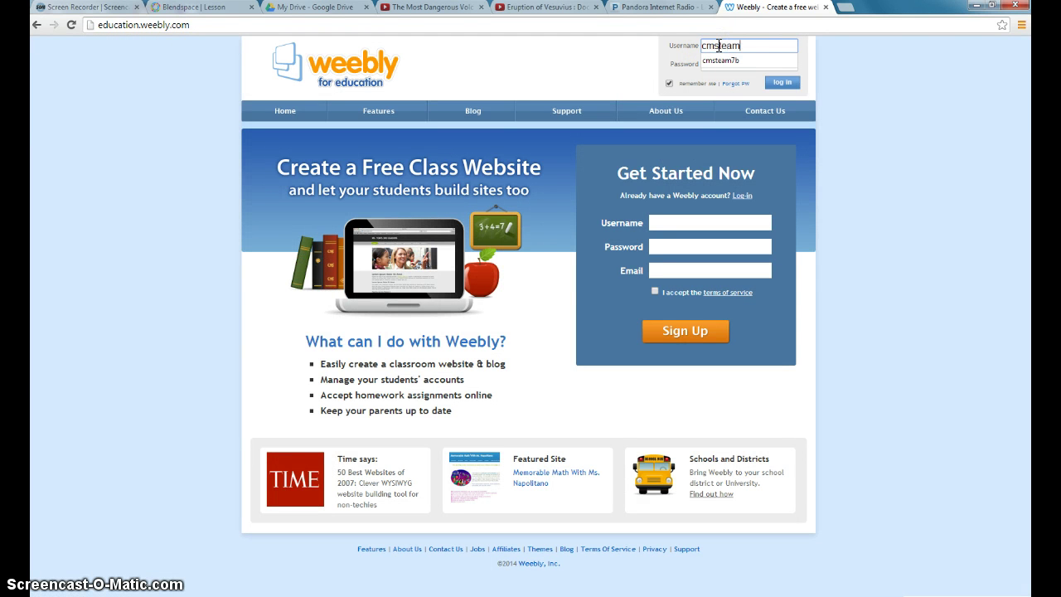
click(721, 59)
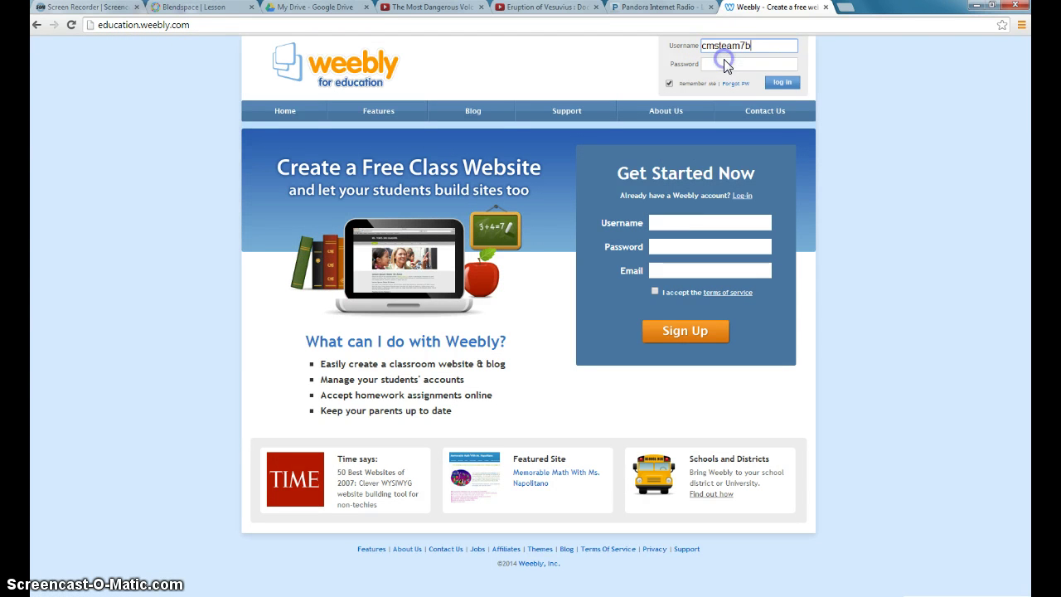
click(754, 66)
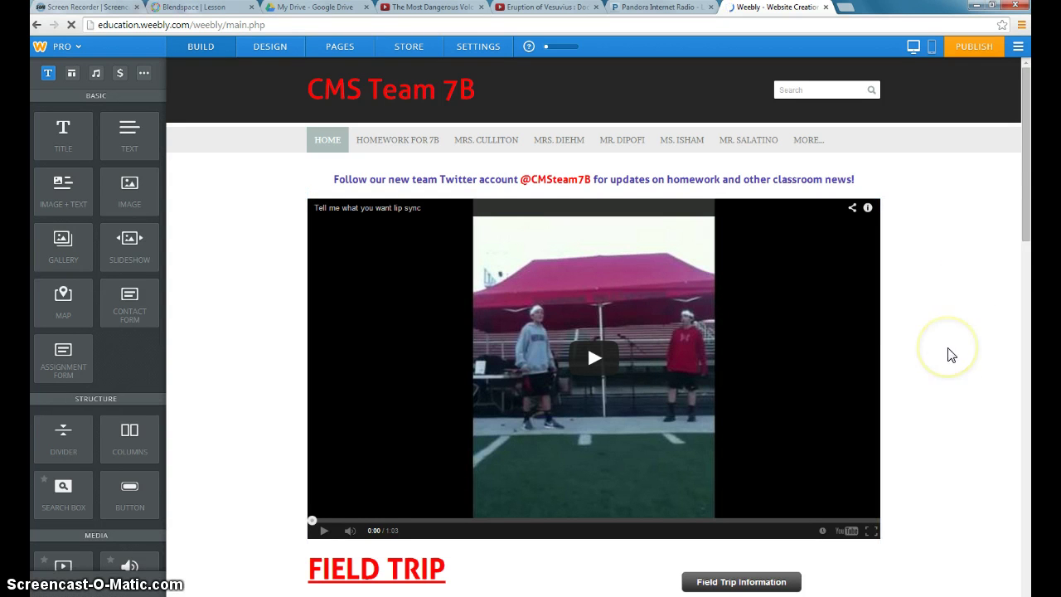
Open the This week in Language Arts page from the teacher's menu in the navigation bar.
scroll(952, 355, down, 5)
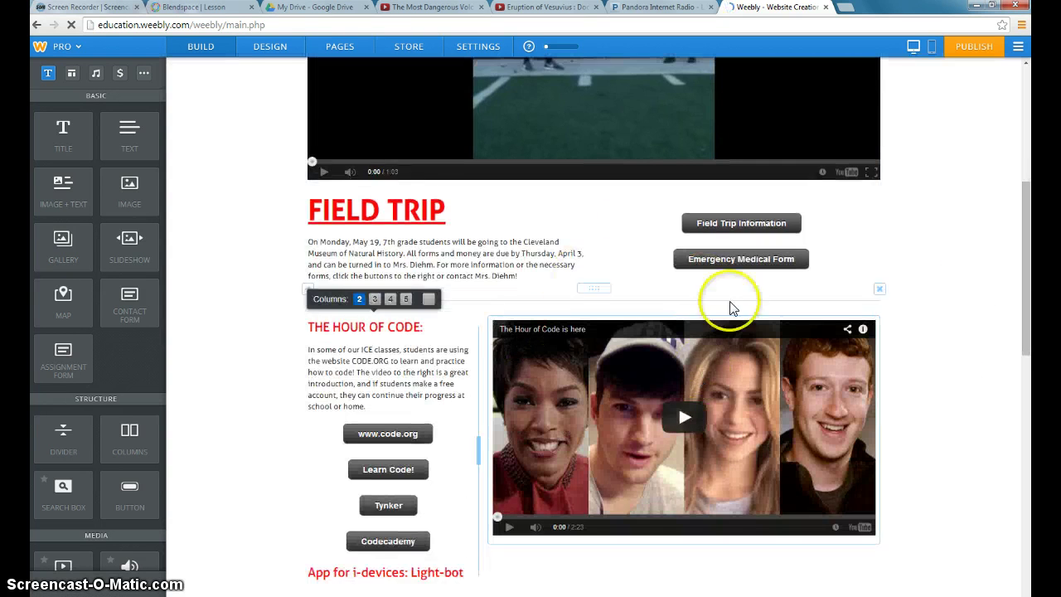
scroll(959, 325, down, 3)
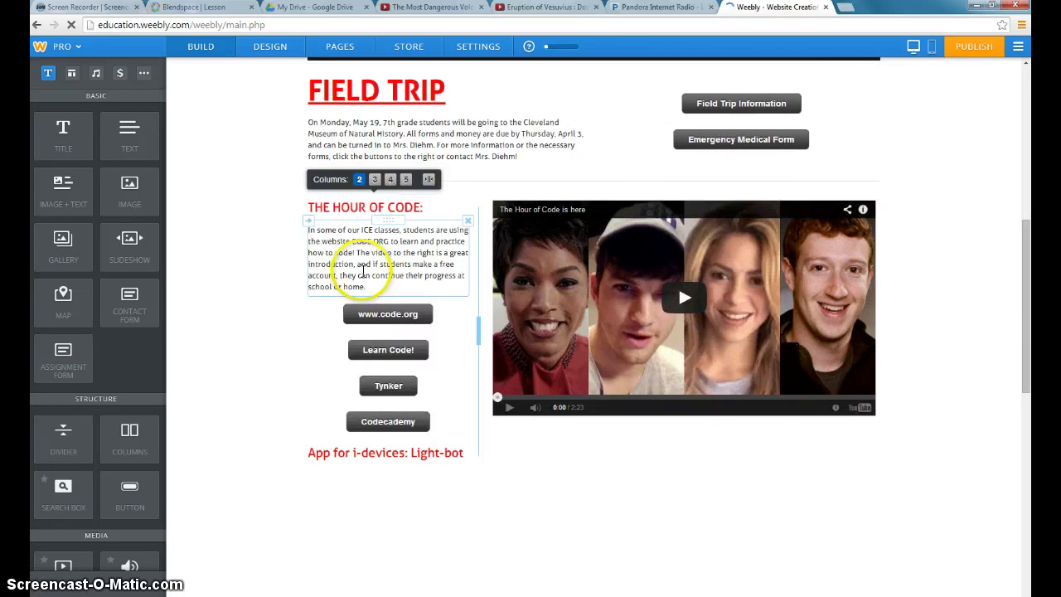
scroll(990, 336, down, 8)
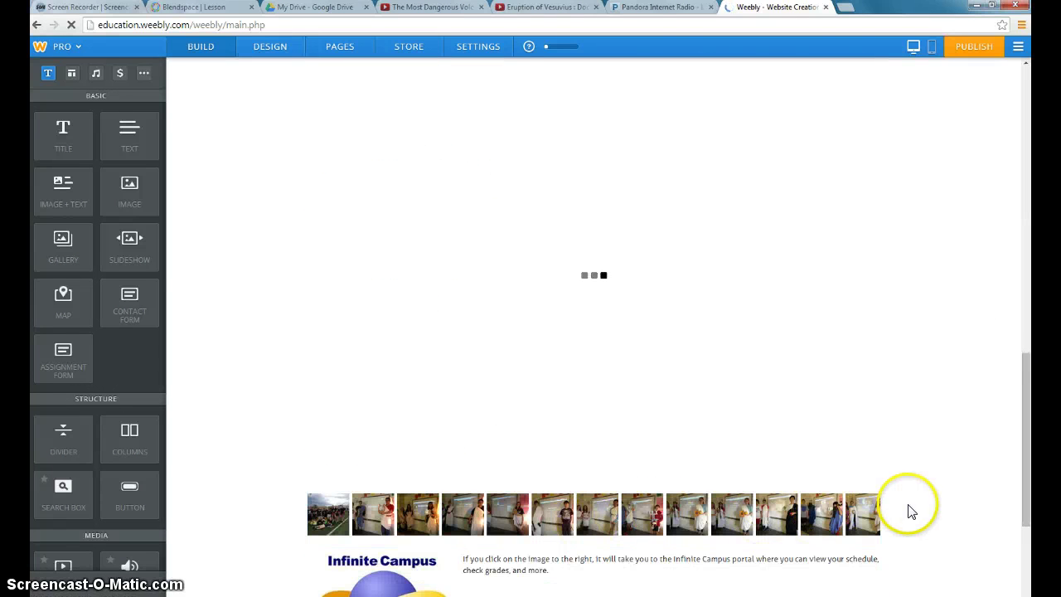
scroll(909, 504, down, 3)
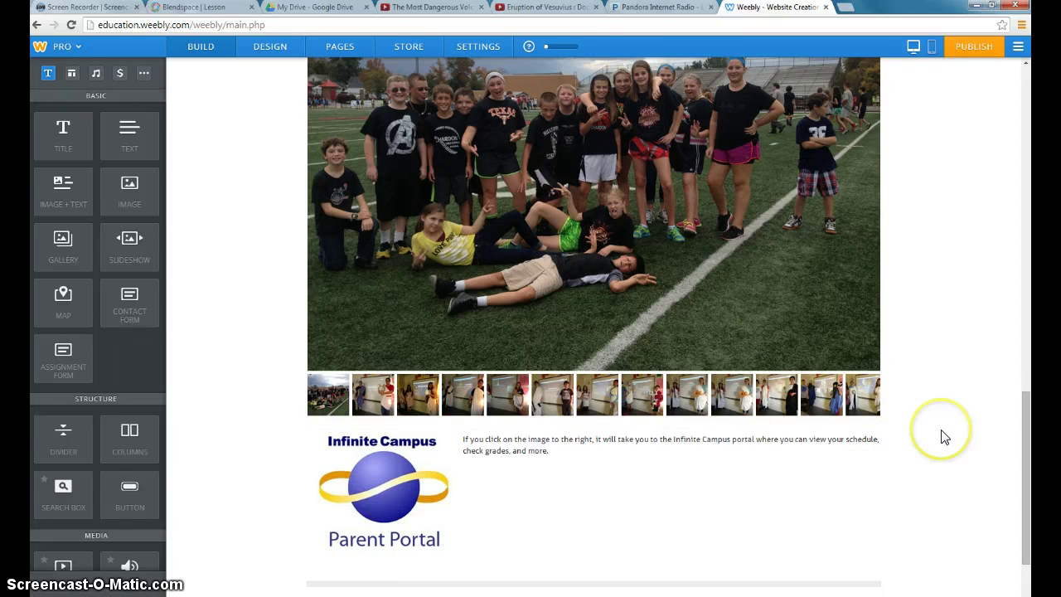
scroll(942, 435, up, 5)
scroll(945, 437, up, 20)
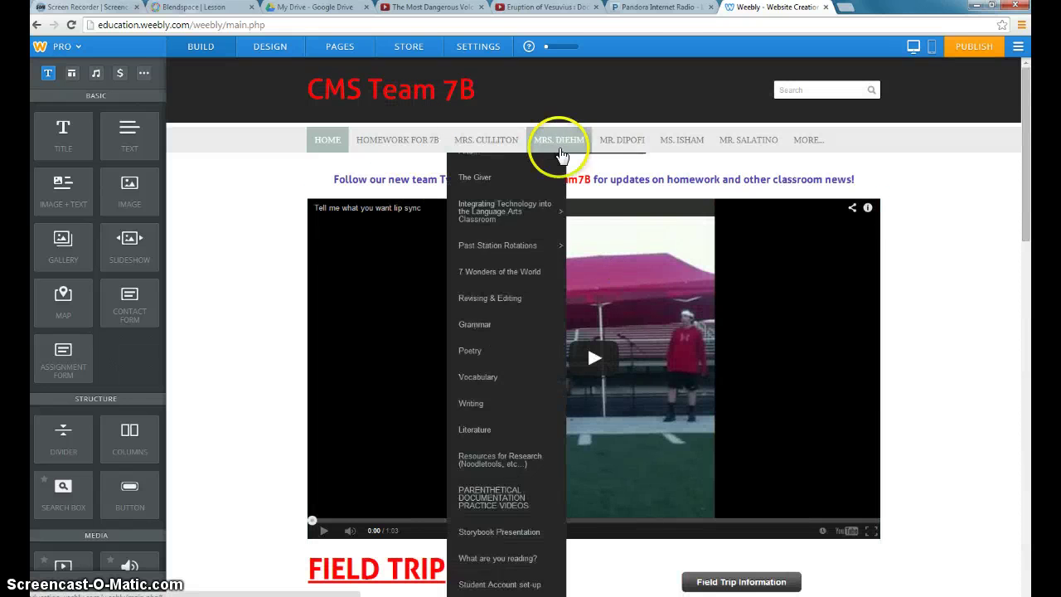
mouse_move(795, 155)
mouse_move(500, 138)
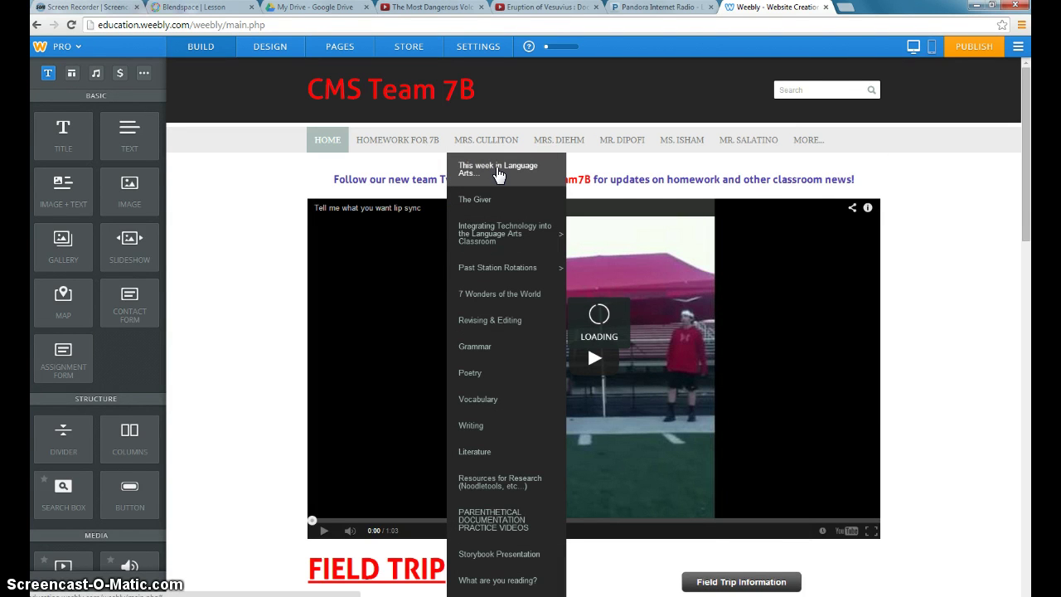
click(498, 174)
Add a new title block above May 19-23 and make it read May 27-30.
click(268, 312)
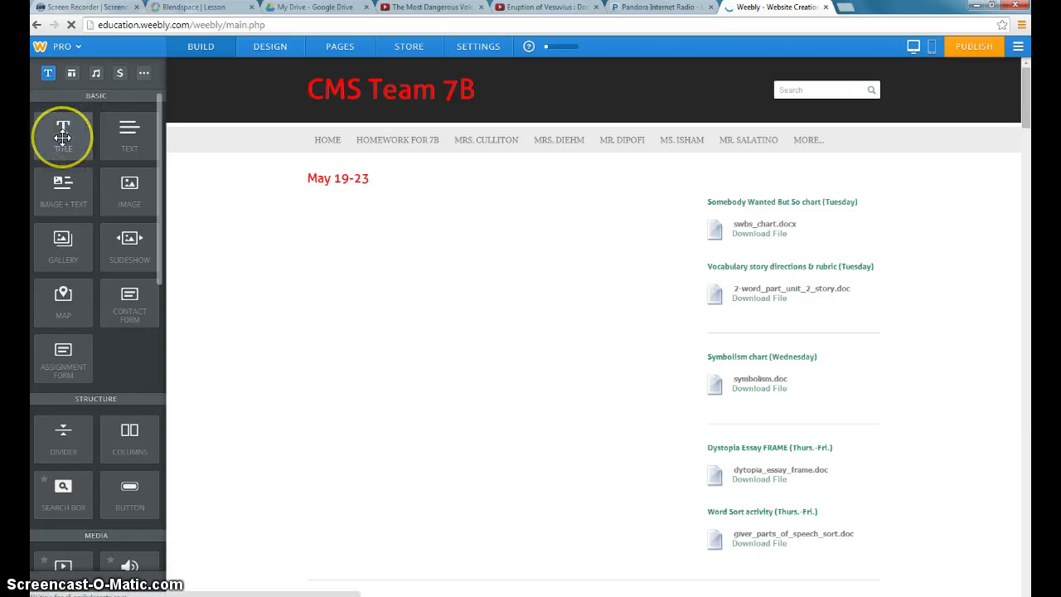
drag(62, 137, 351, 177)
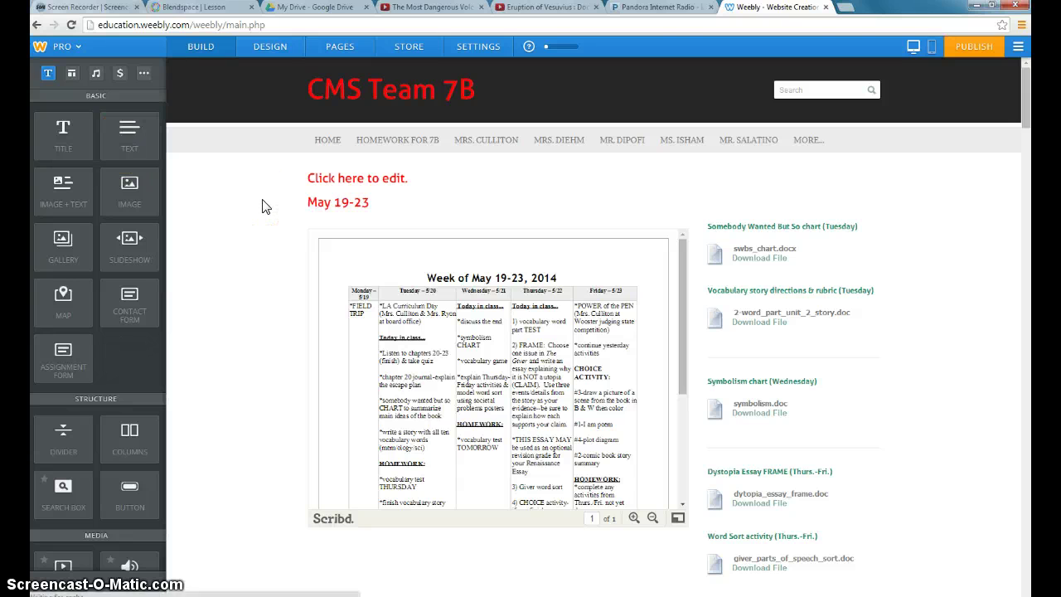
click(377, 179)
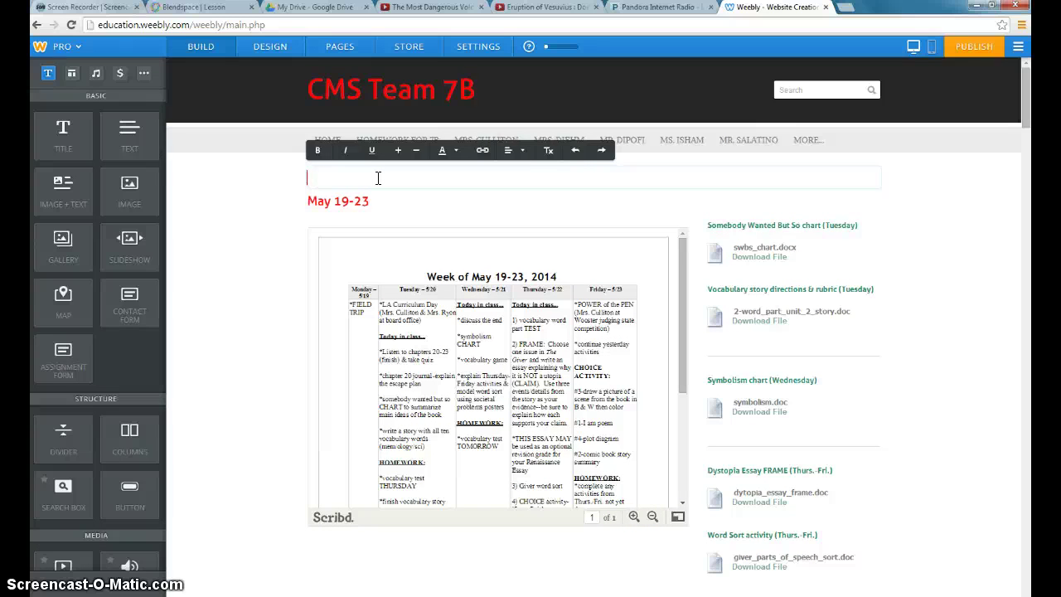
click(378, 178)
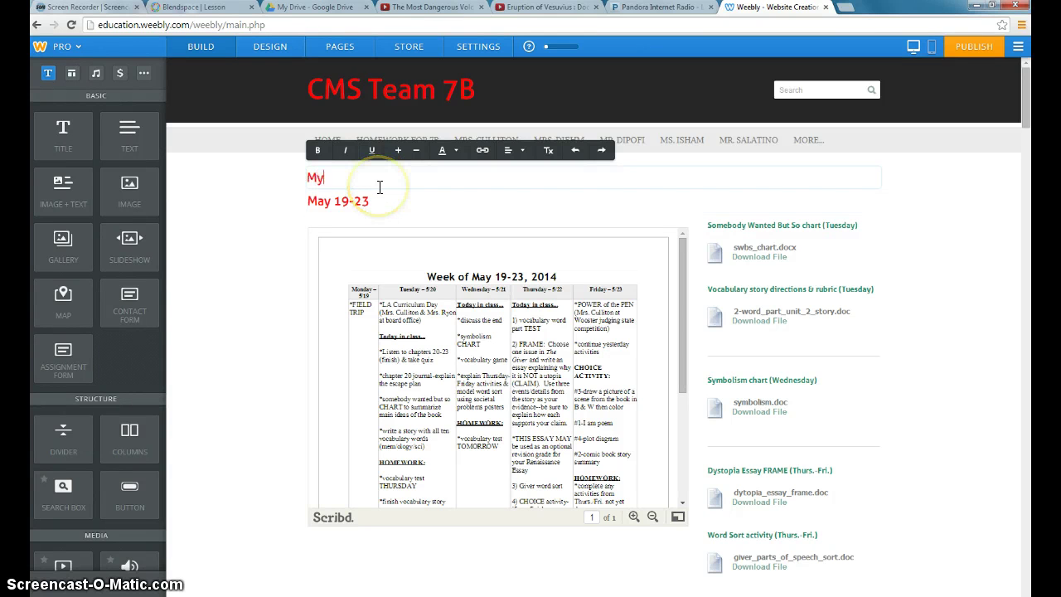
key(BackSpace)
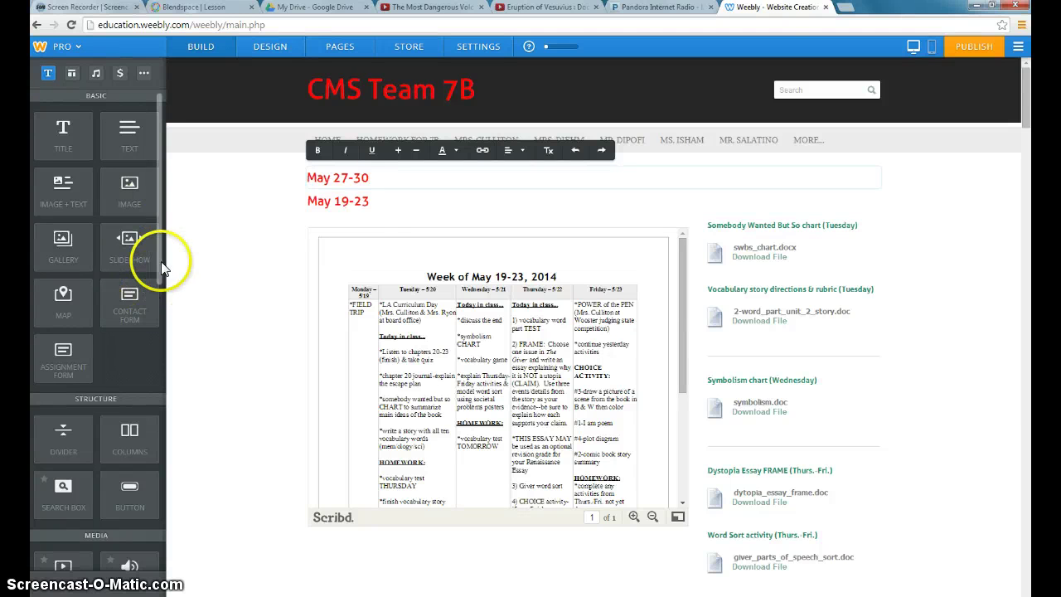
Drag a new Button element onto the page under the May 27-30 heading.
scroll(158, 265, down, 3)
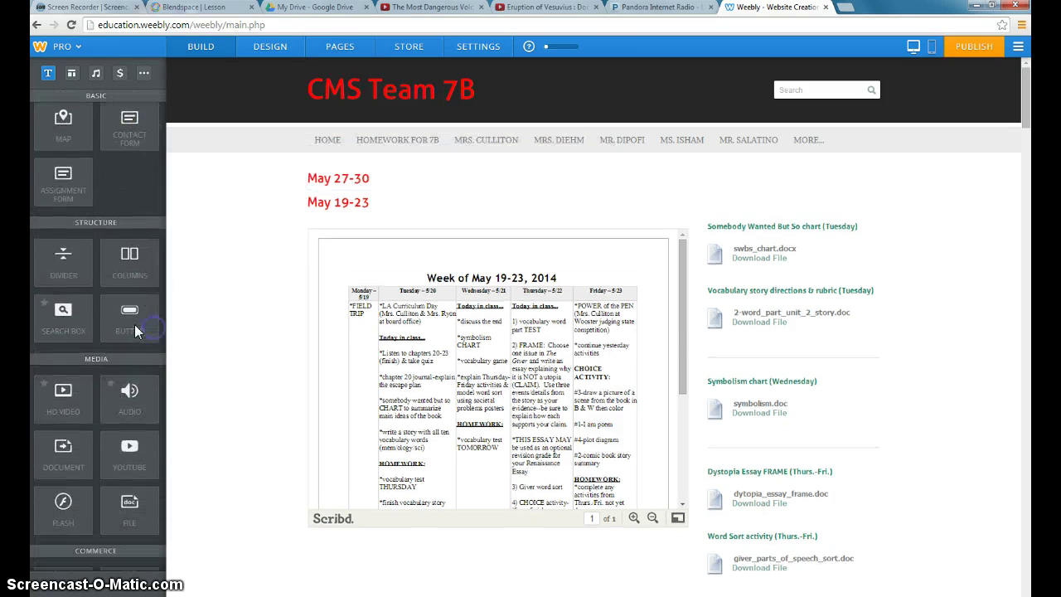
drag(129, 312, 372, 190)
click(365, 217)
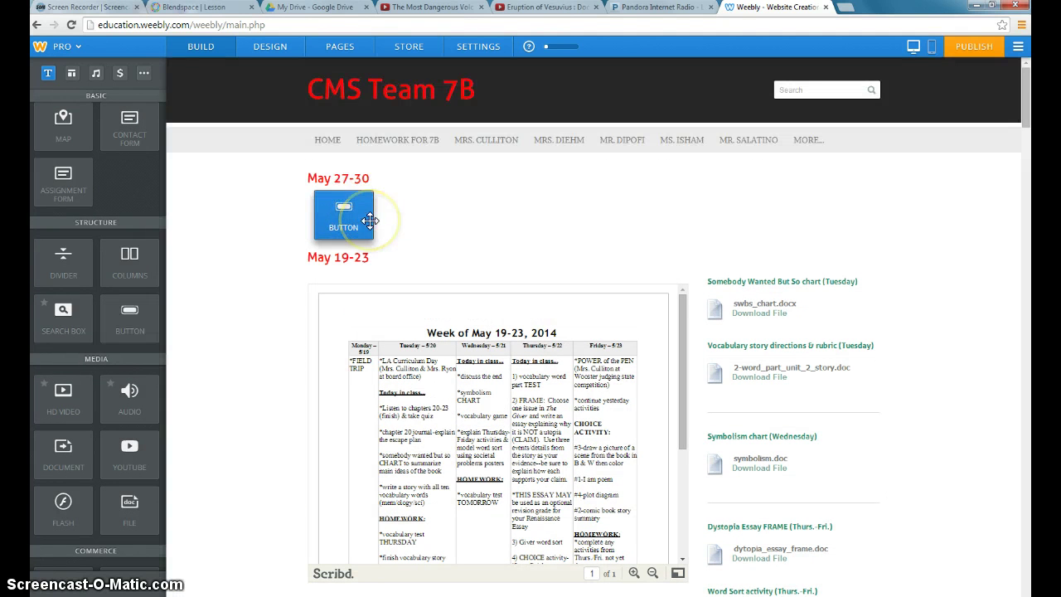
click(368, 224)
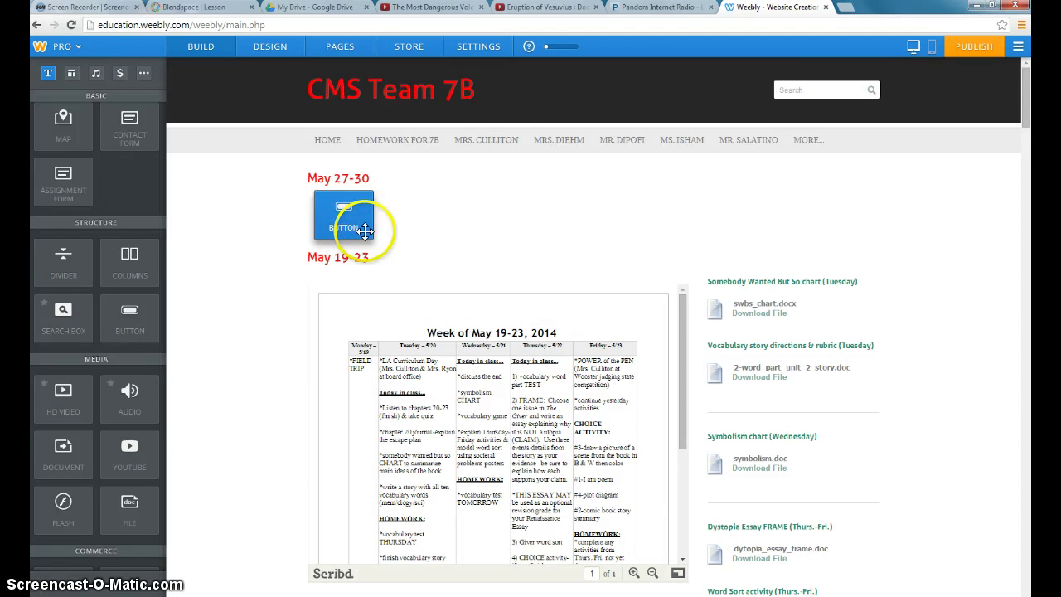
click(349, 207)
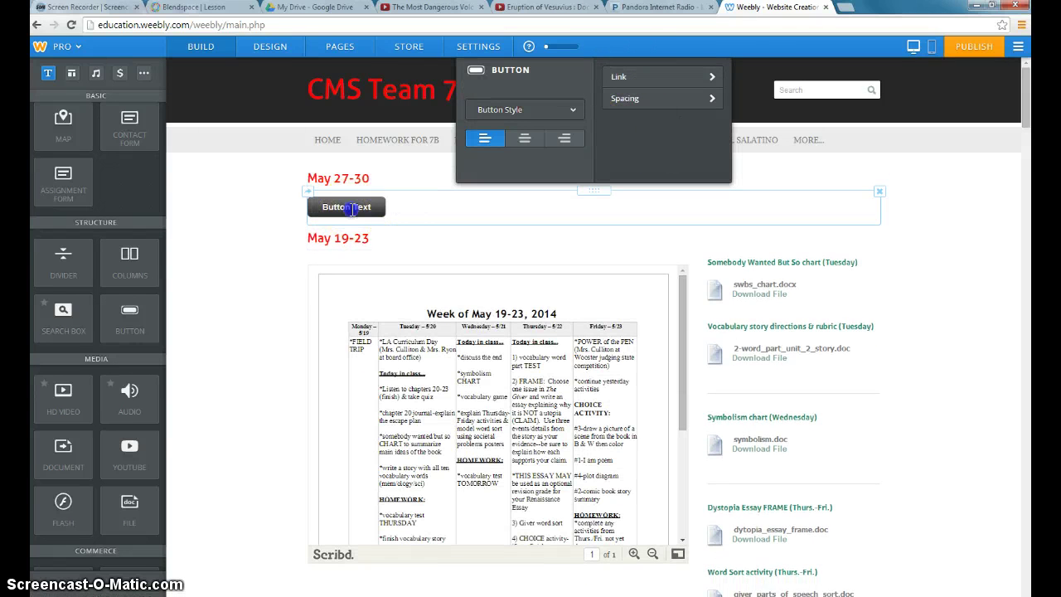
click(524, 141)
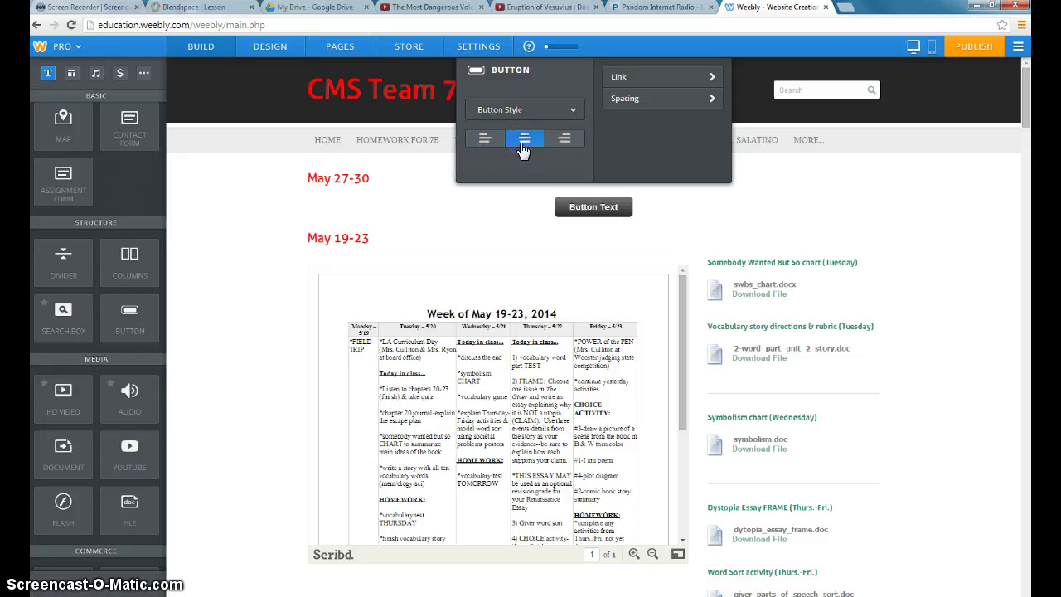
click(620, 74)
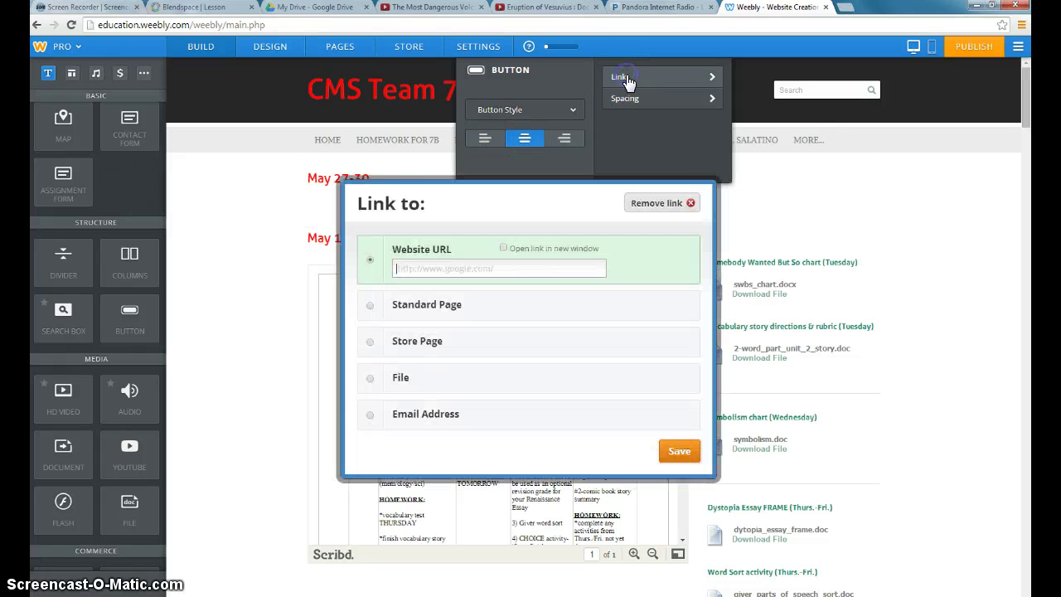
right_click(428, 268)
click(456, 336)
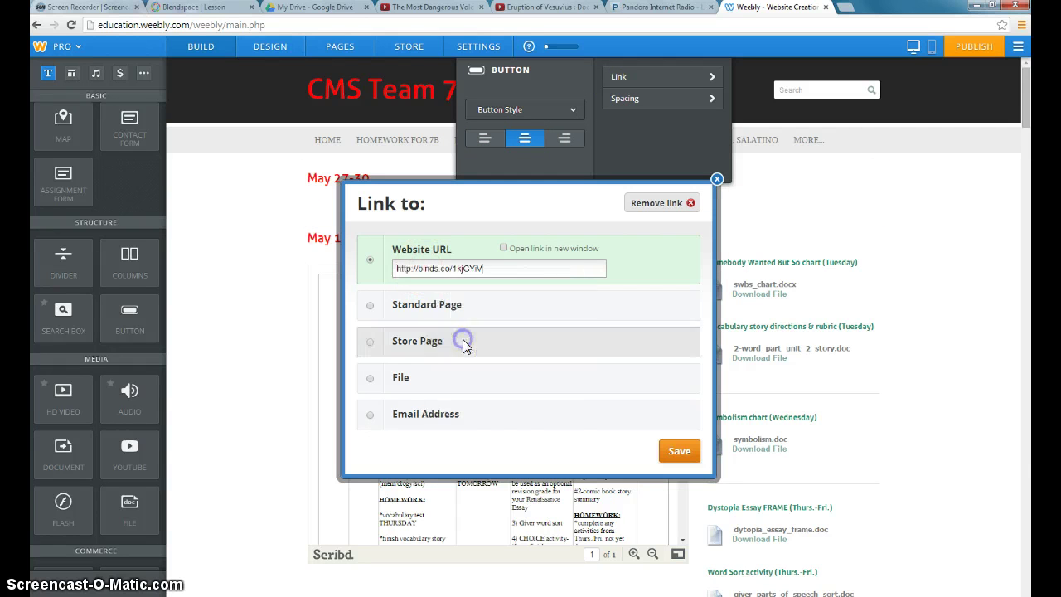
click(379, 271)
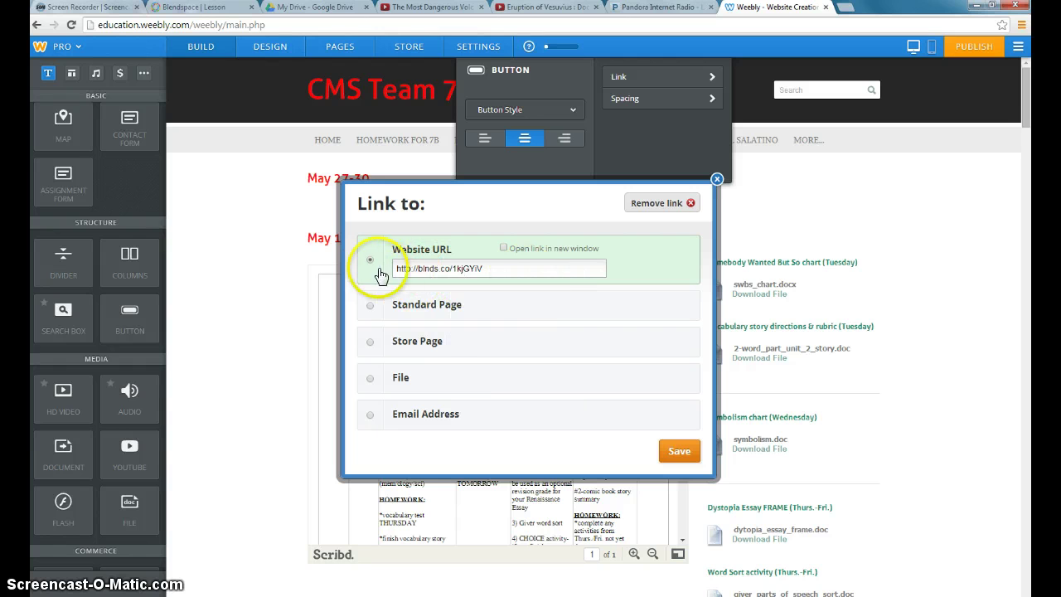
click(503, 249)
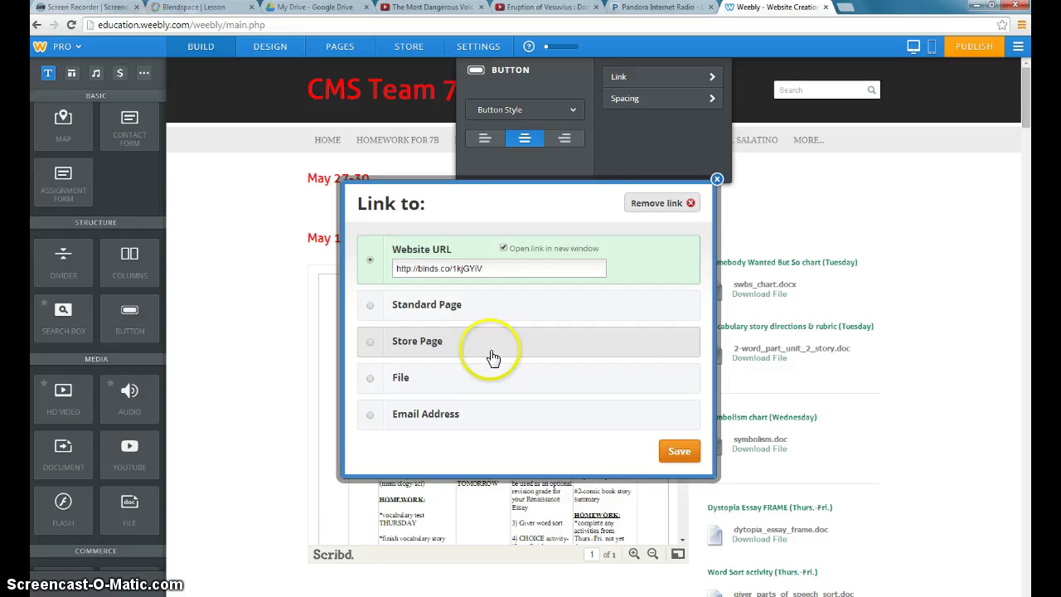
click(679, 451)
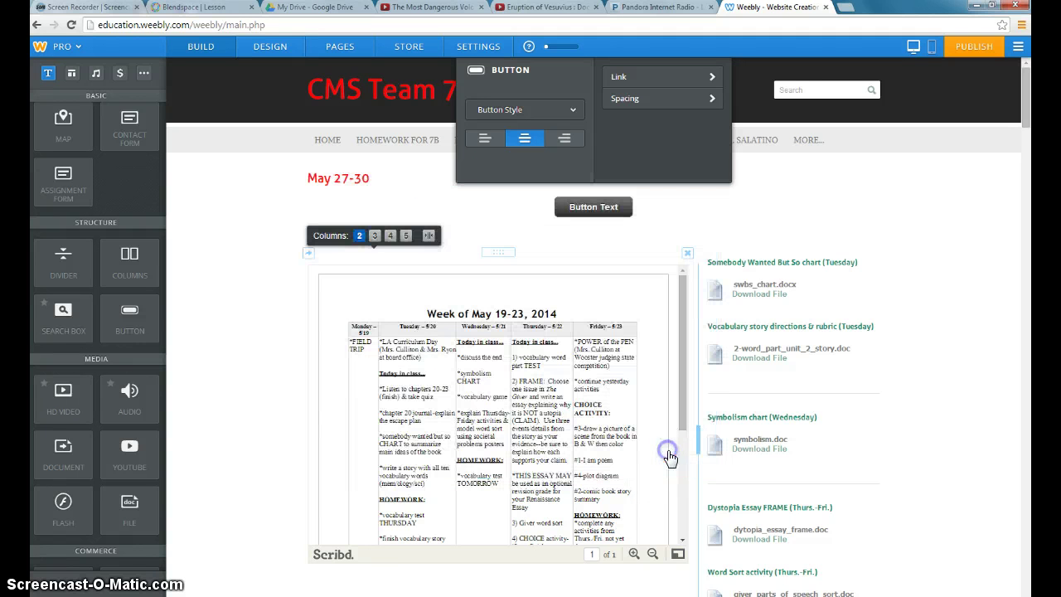
Replace the button's label with 'Mt. Vesuvius Blendspace Activity for Tuesday'.
click(620, 208)
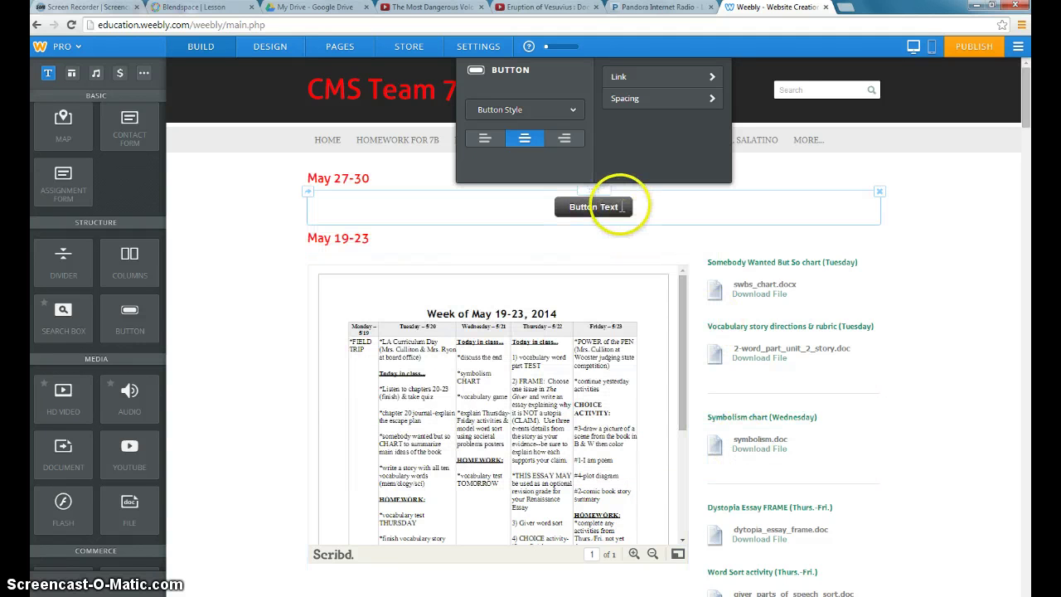
drag(618, 211, 563, 209)
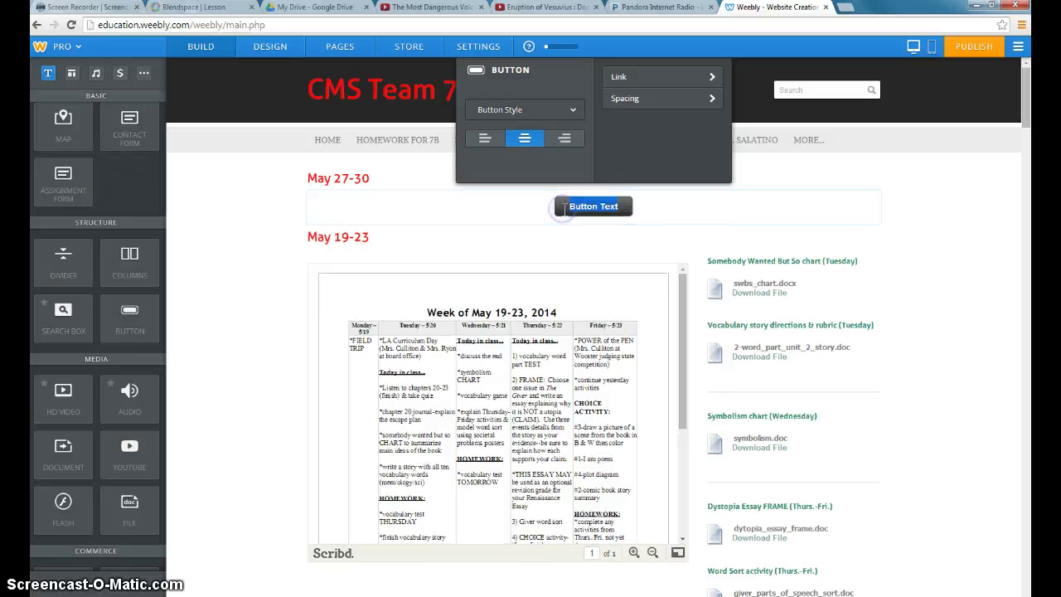
text(Mt.)
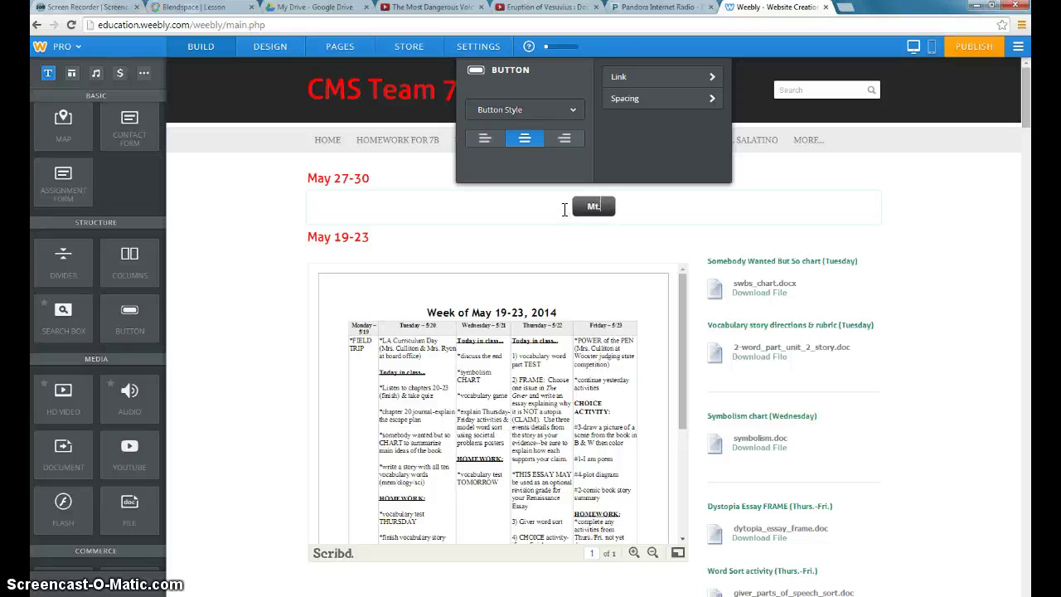
text(Vesuvius Blendspace)
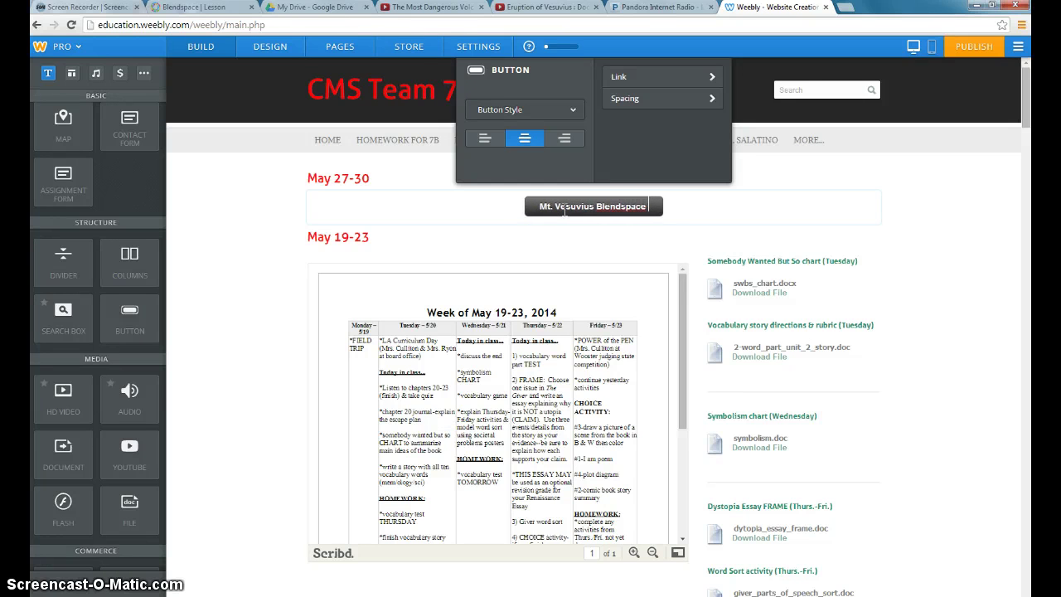
text( Activity for )
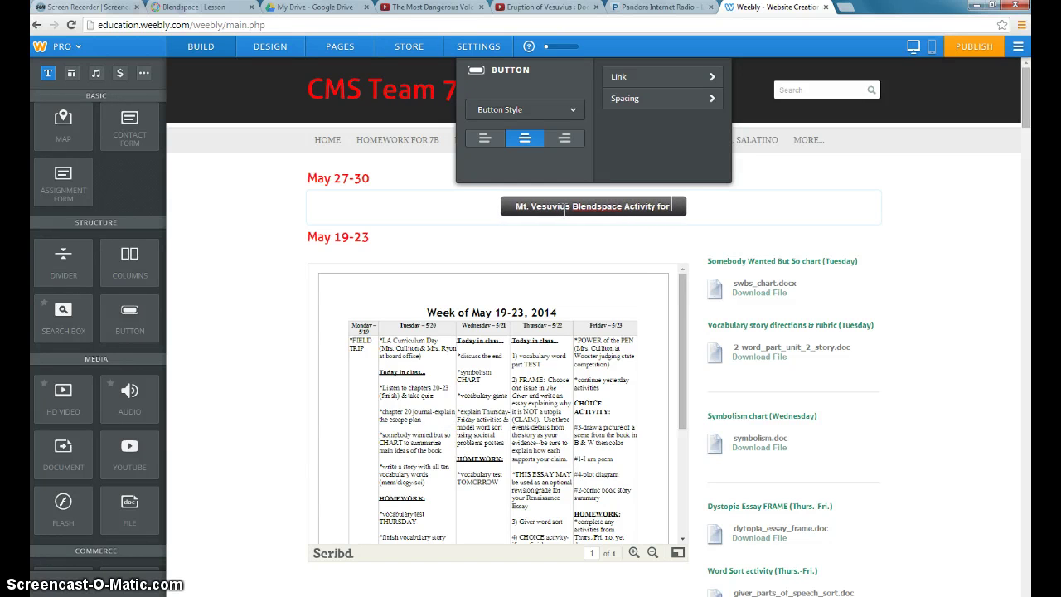
text(Tuesday)
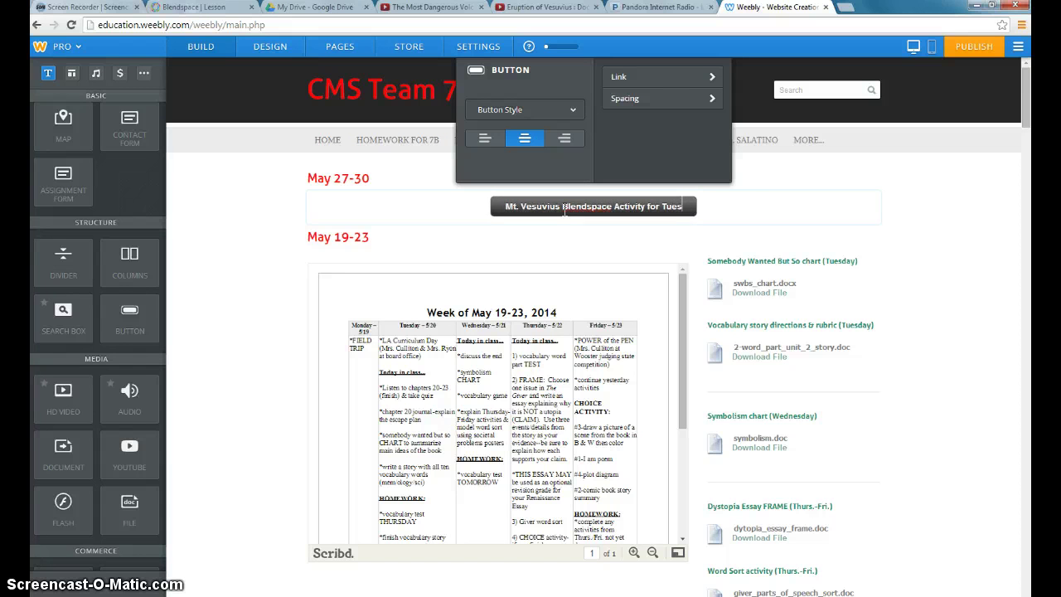
click(553, 220)
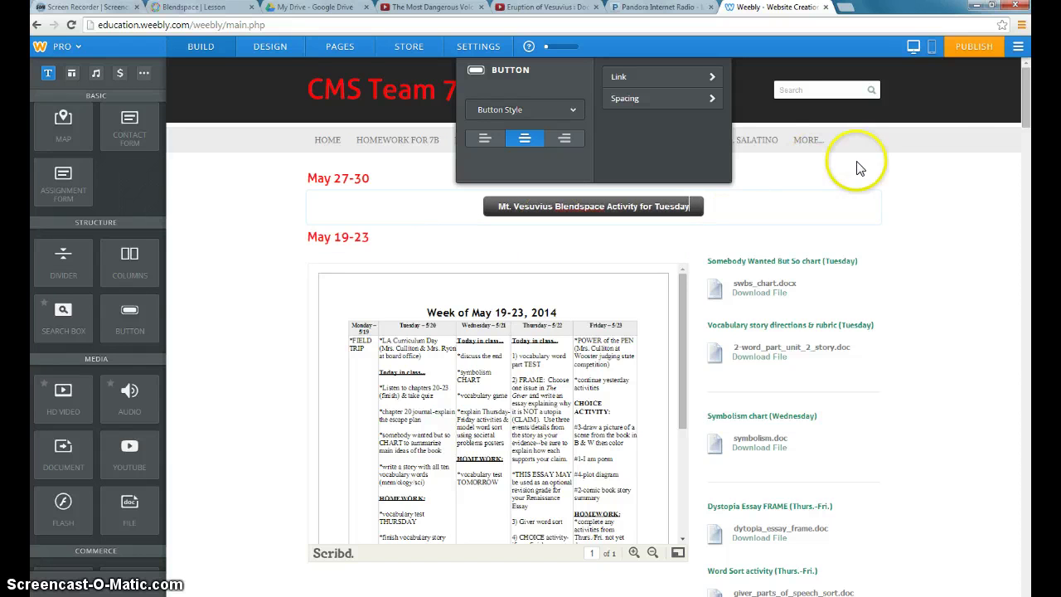
Publish the site and follow the new button on the live This week in Language Arts page.
click(974, 64)
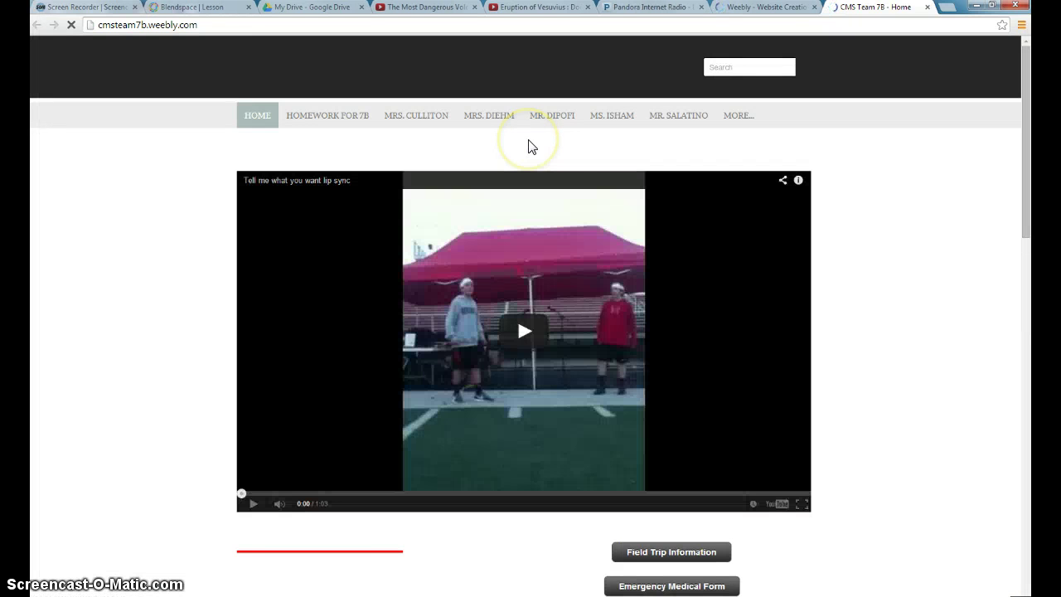
mouse_move(408, 112)
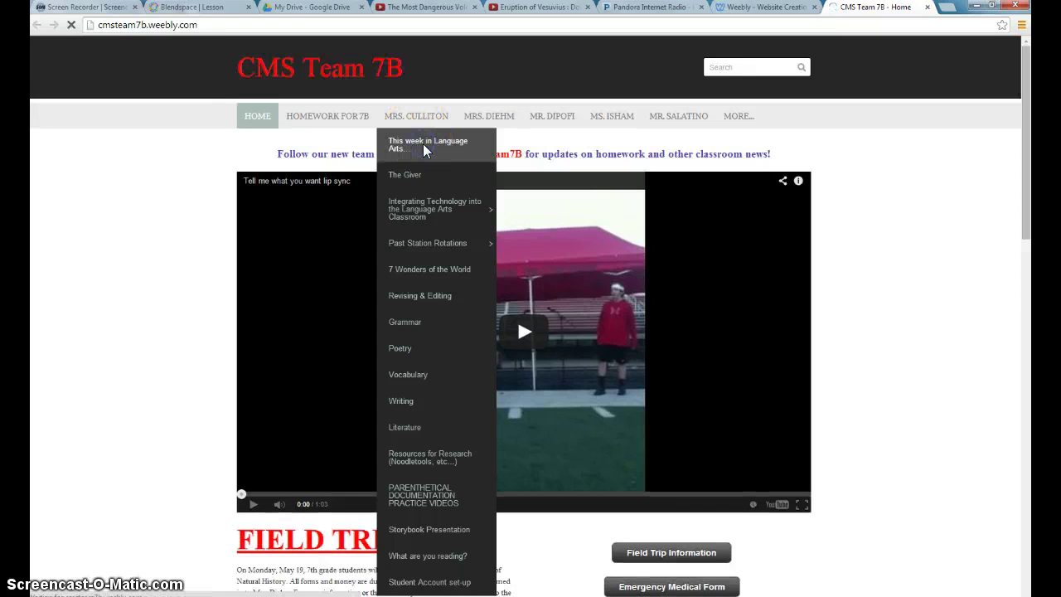
click(424, 145)
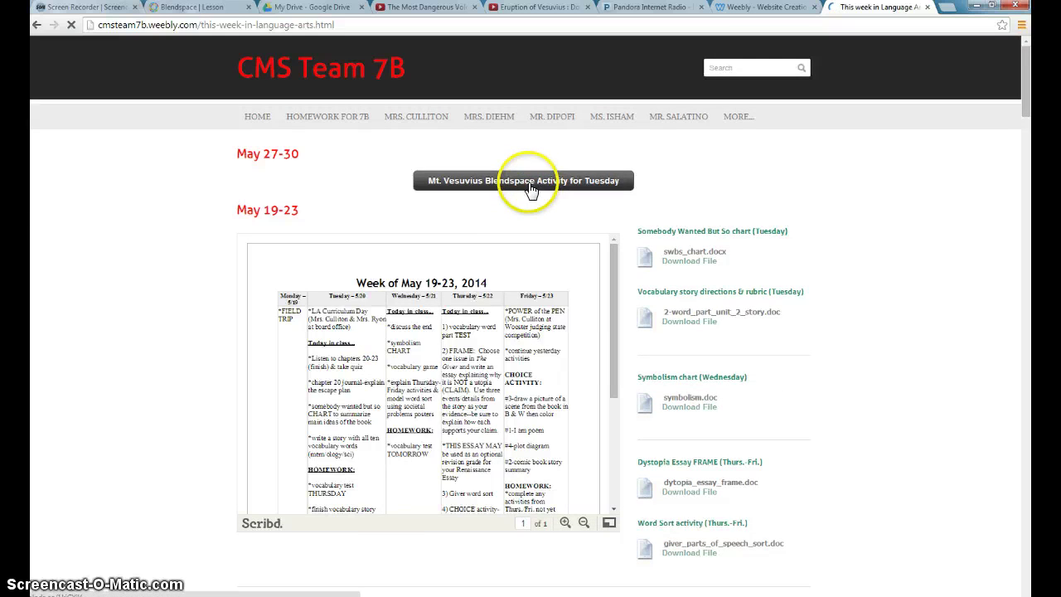
click(531, 184)
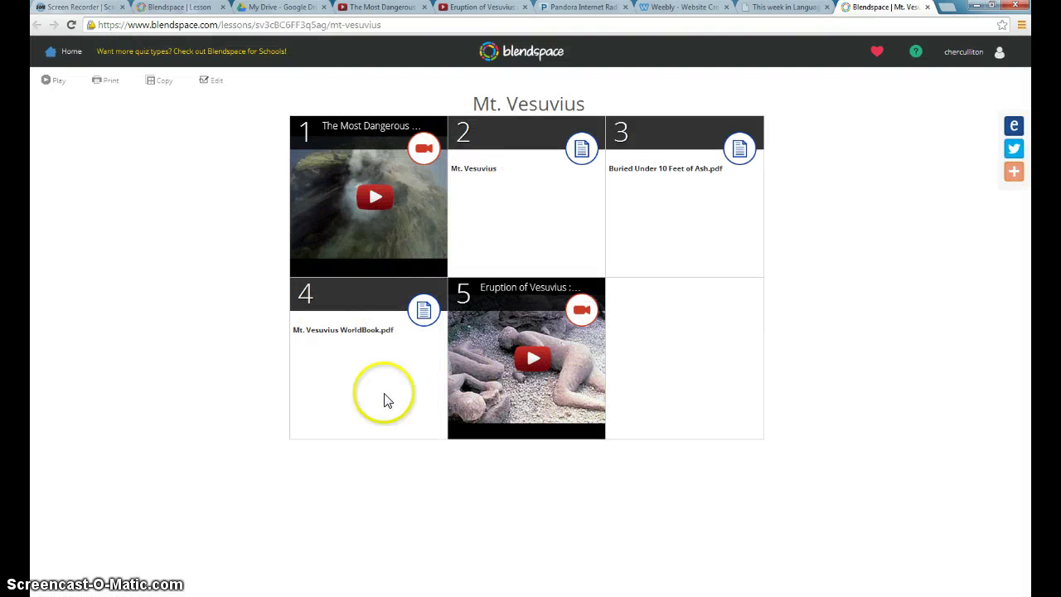
Play the lesson to slide 3, Buried Under Ten Feet of Ash, and collapse the comments panel.
click(45, 81)
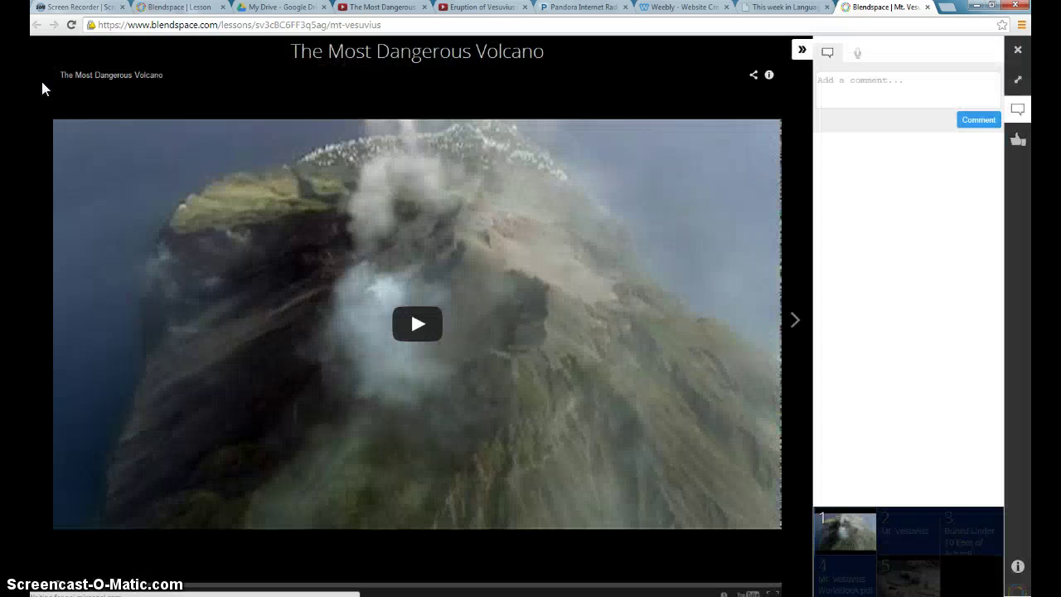
click(793, 321)
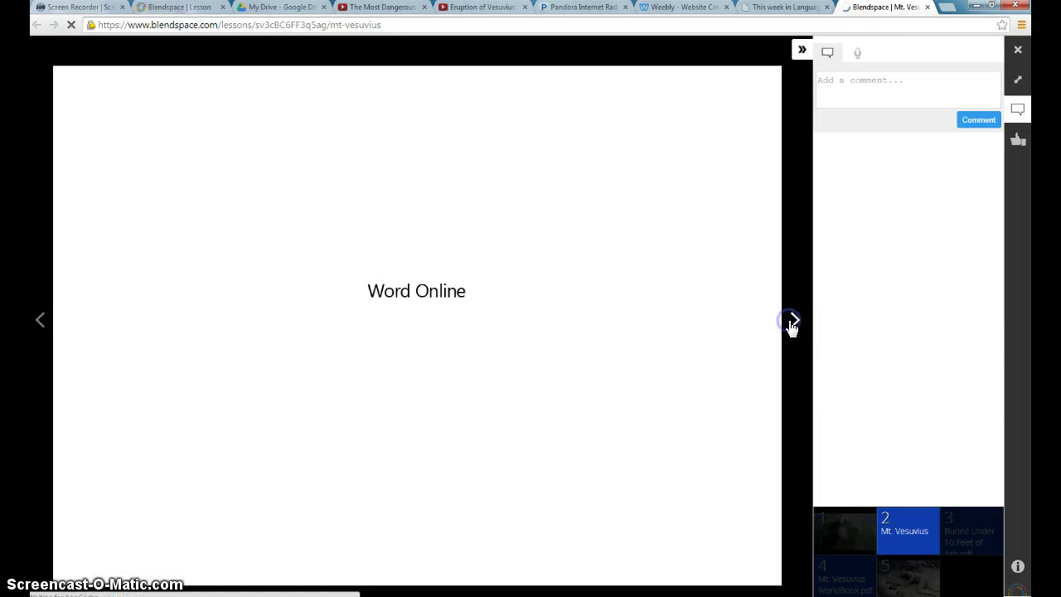
click(794, 320)
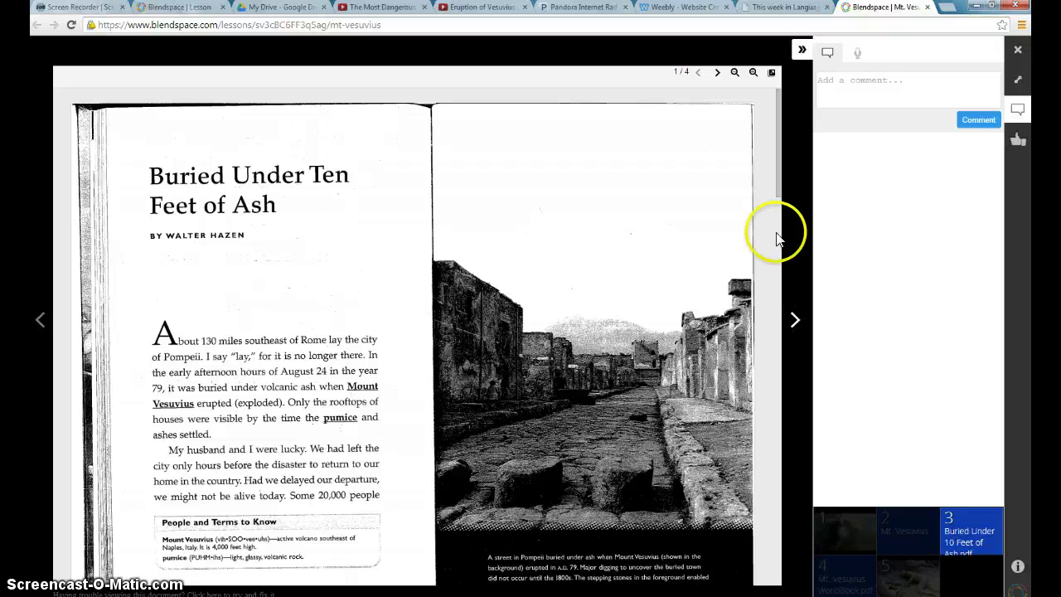
click(801, 50)
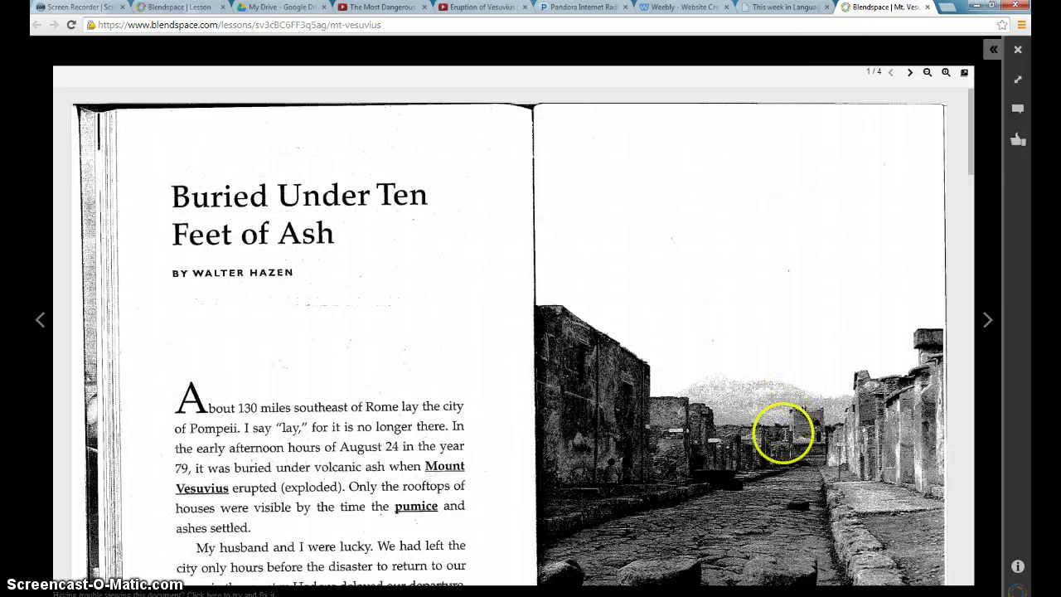
scroll(694, 395, down, 1)
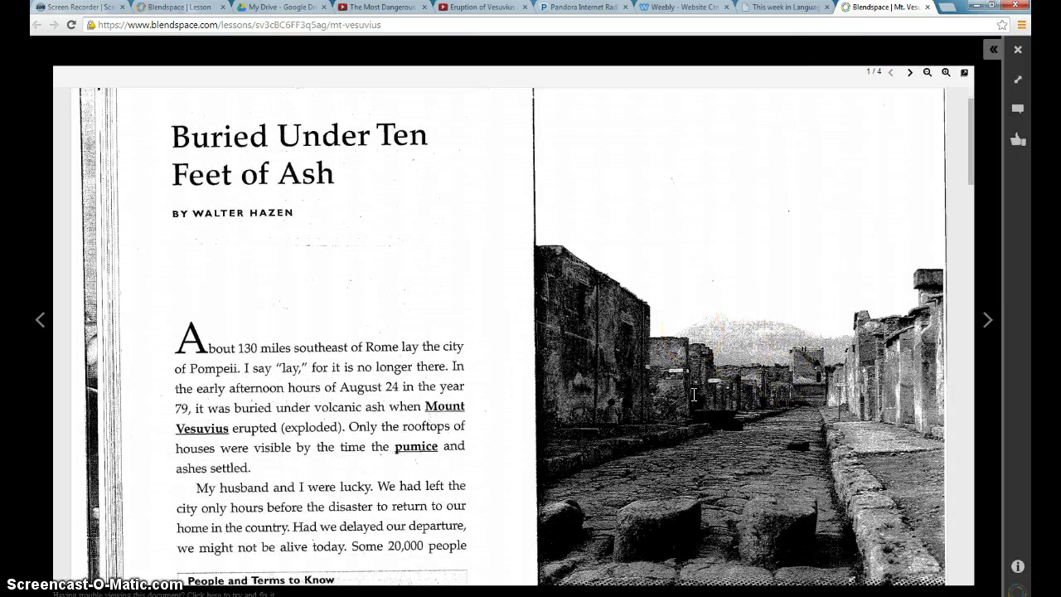
scroll(693, 381, up, 1)
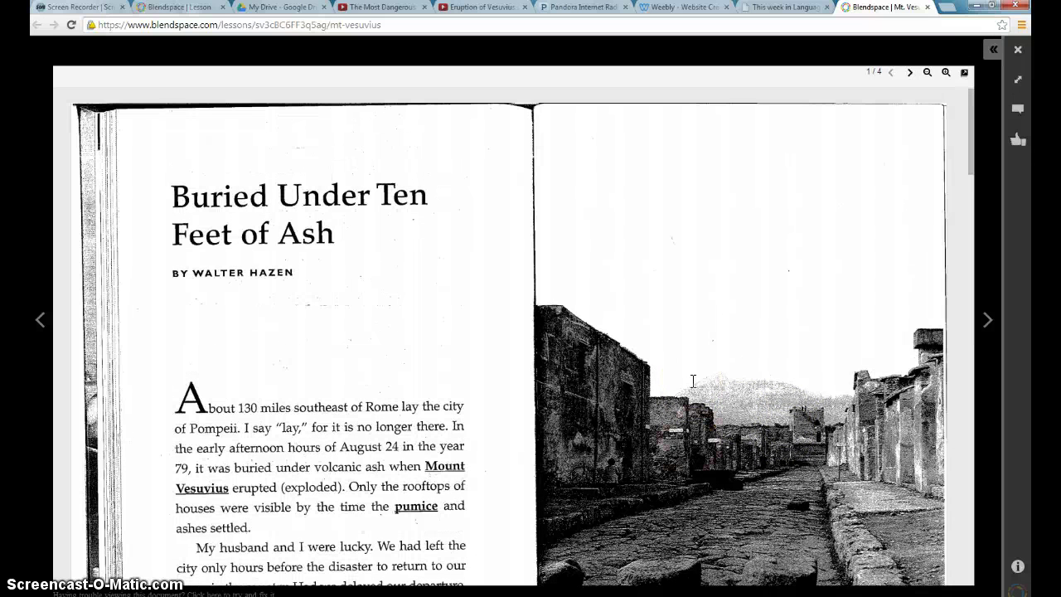